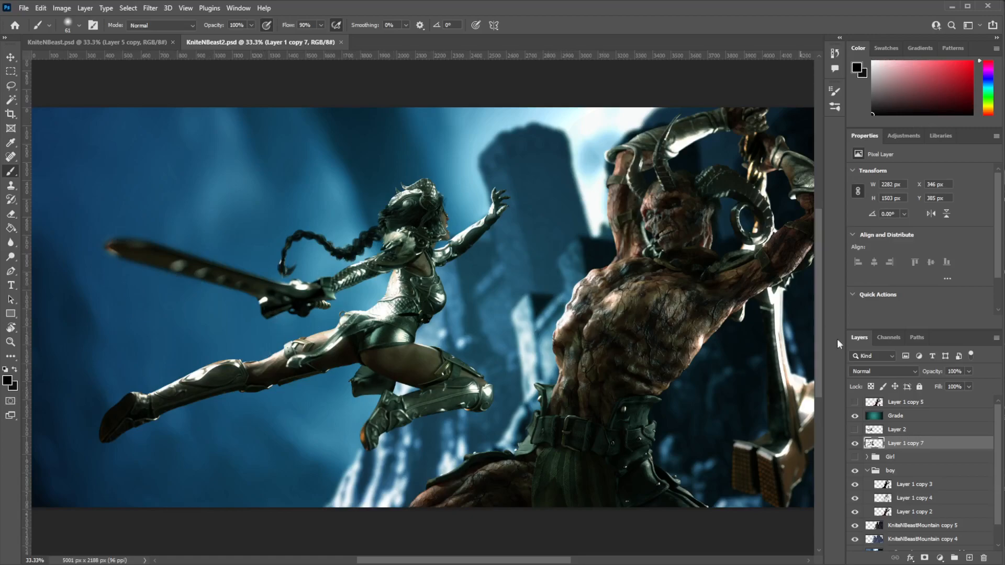
Toggle the visibility of Layer 1 copy 7 to identify the leaping warrior, and duplicate that layer.
mouse_move(921, 446)
mouse_down()
mouse_move(937, 525)
mouse_move(958, 551)
mouse_move(968, 543)
mouse_move(910, 444)
mouse_up()
click(855, 443)
click(854, 444)
click(855, 443)
click(854, 444)
key(ctrl+j)
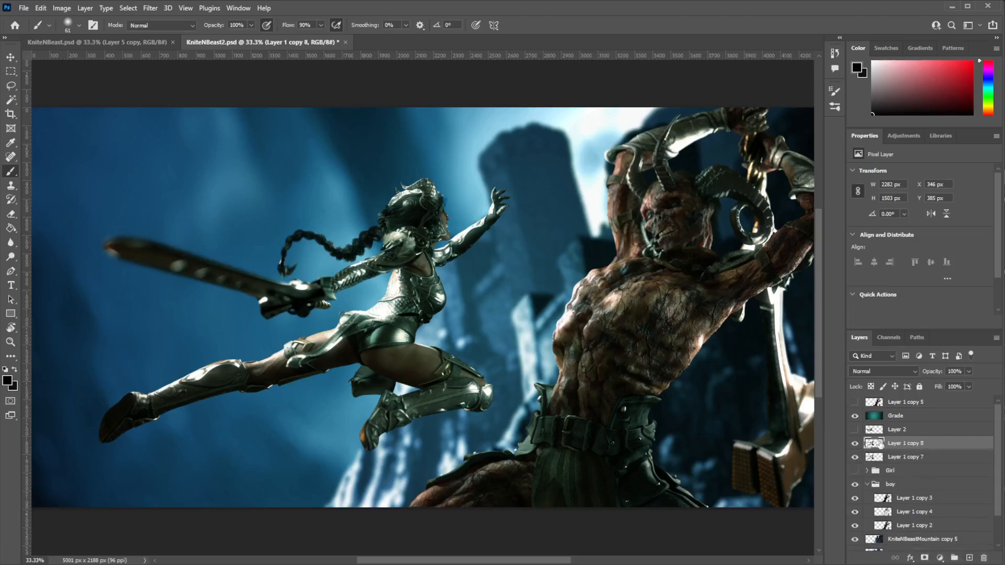
Apply a Motion Blur to the duplicated warrior layer with an angle of 14° and a distance of 30 pixels.
click(150, 8)
mouse_move(186, 150)
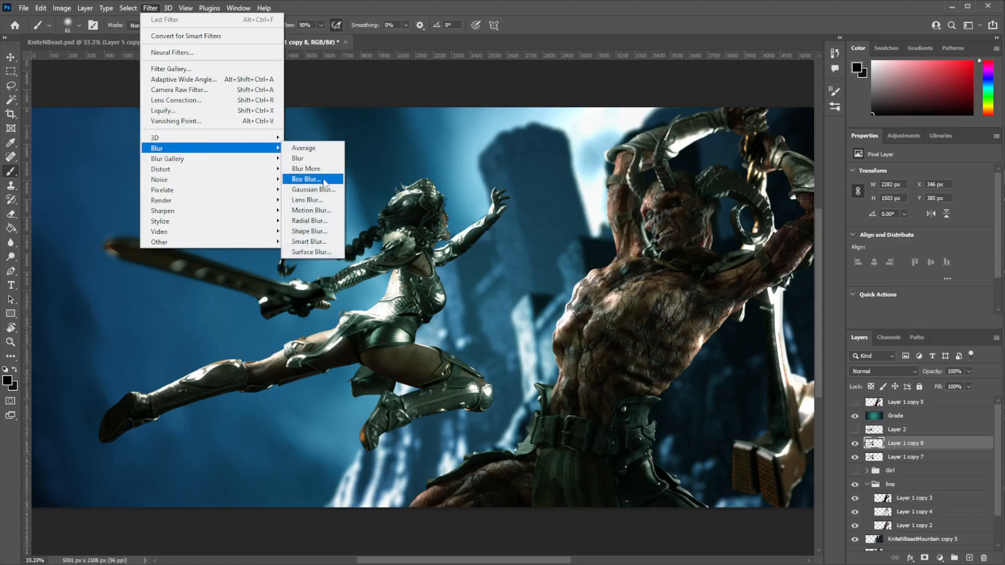
click(318, 210)
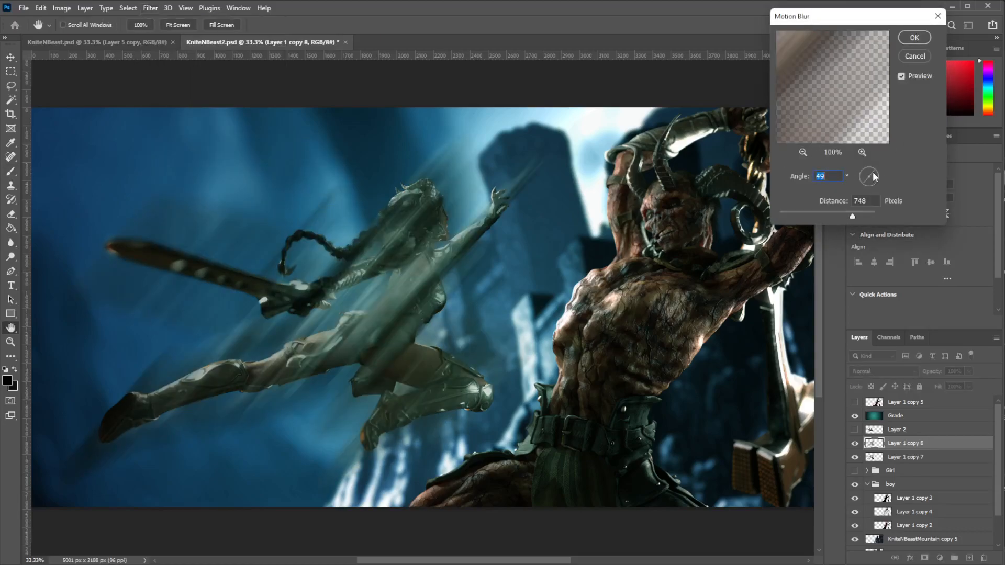
drag(875, 179, 879, 177)
click(805, 215)
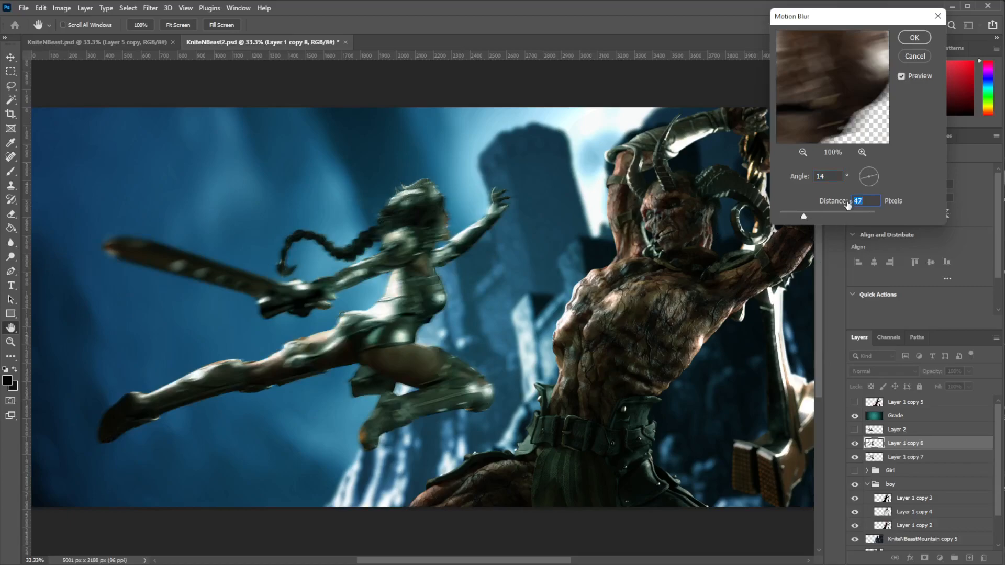
click(794, 215)
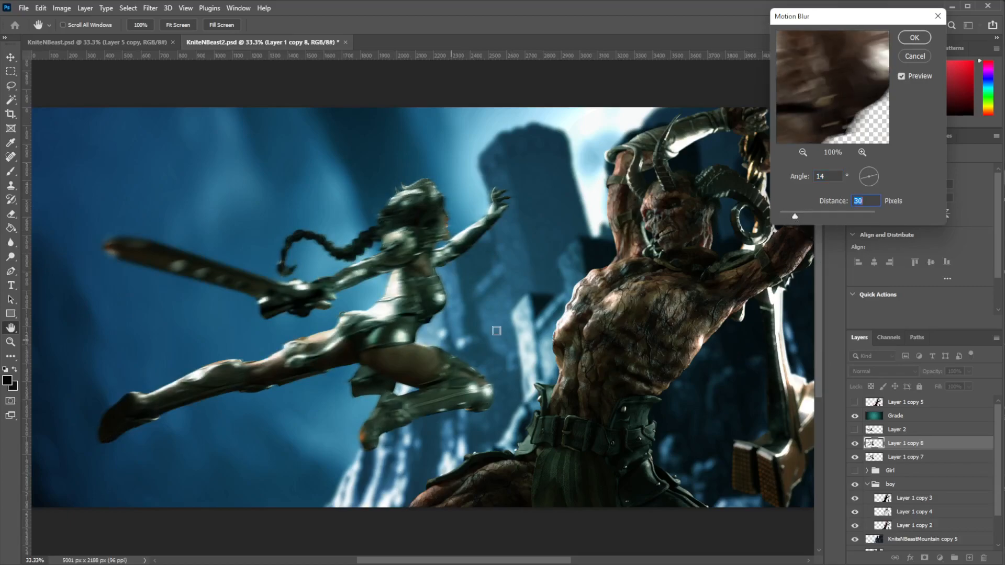
click(914, 37)
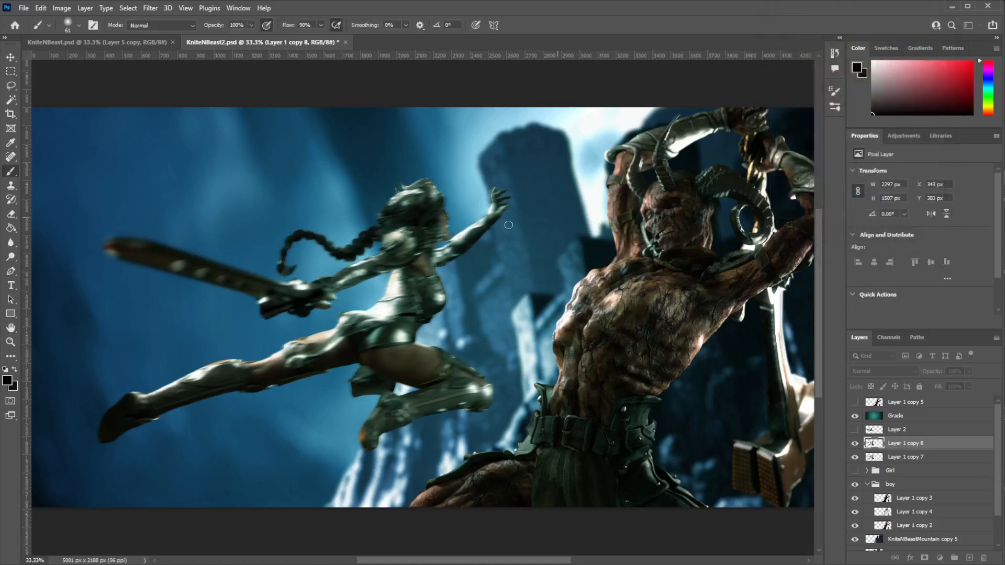
Set the Eraser size to 155 px and compare the blurred and sharp warrior layers by toggling their visibility.
click(11, 214)
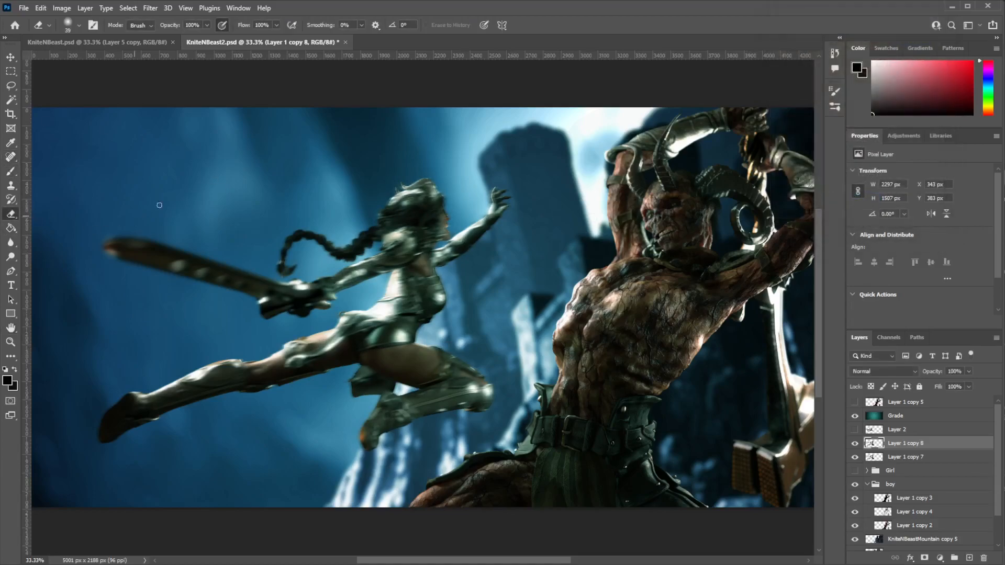
right_click(618, 154)
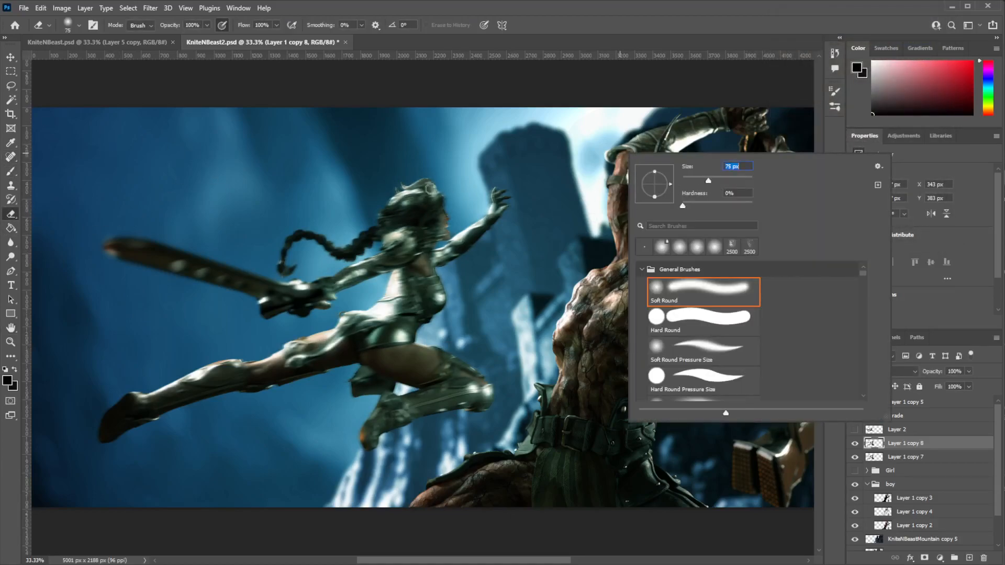
text(155)
click(626, 70)
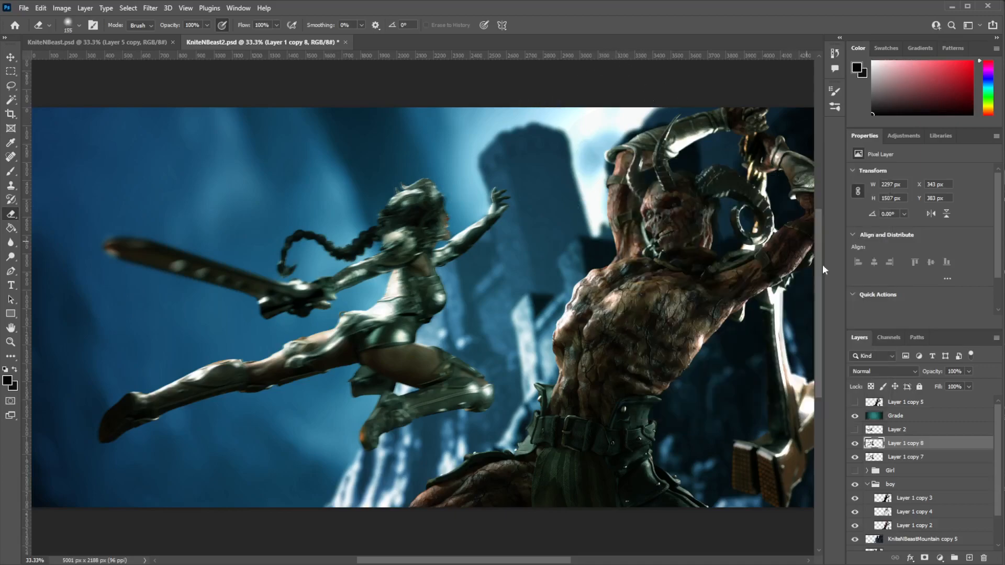
click(855, 445)
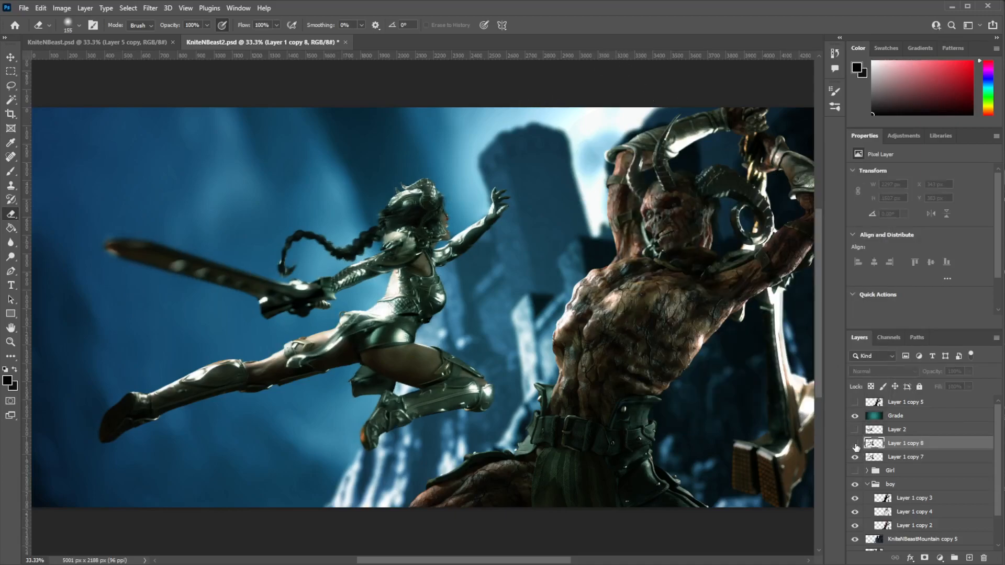
click(855, 444)
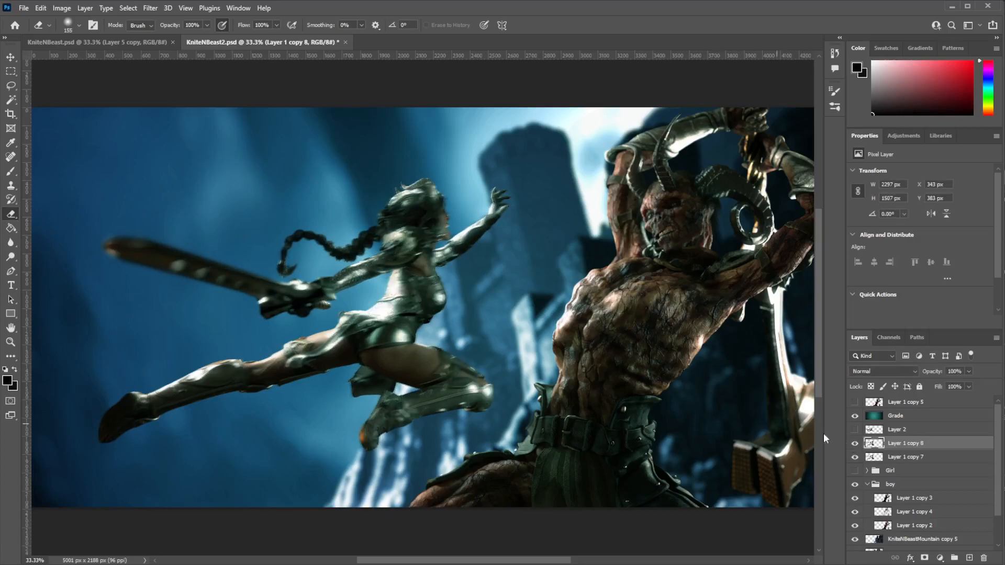
click(854, 457)
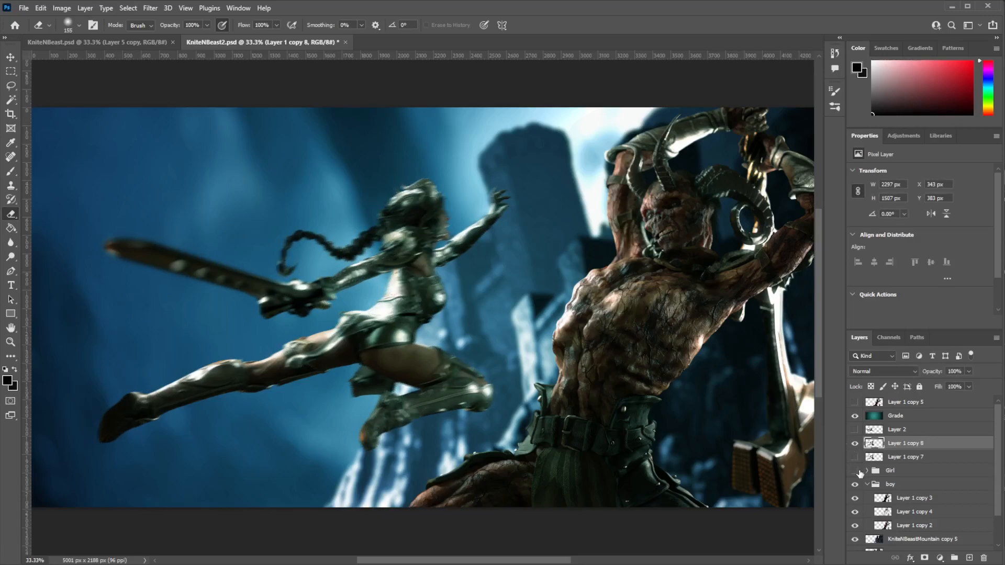
click(855, 457)
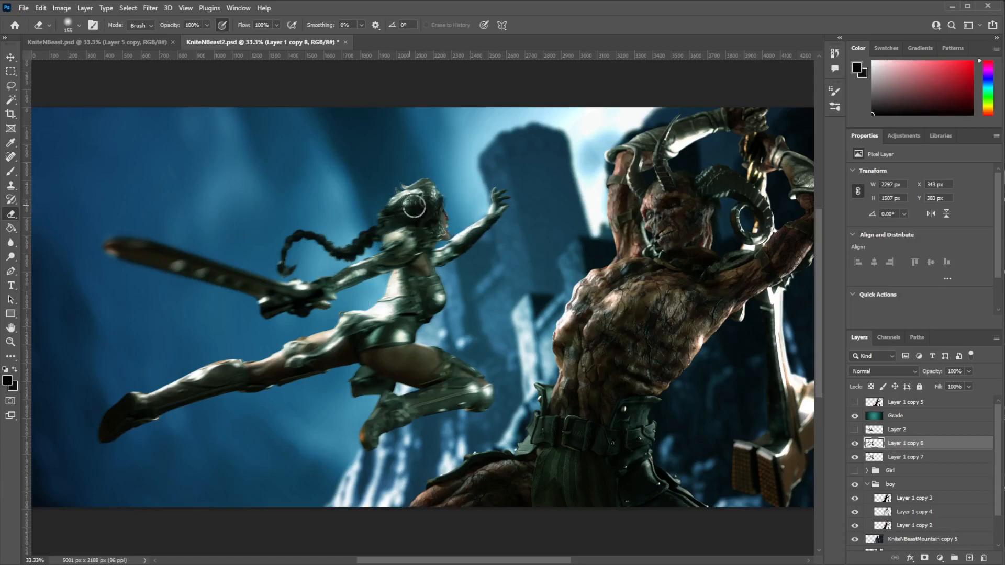
Erase the blur over the warrior's face, sword hand, torso and legs, and delete the blurred duplicate layer.
mouse_move(420, 219)
mouse_down()
mouse_move(391, 216)
mouse_move(410, 203)
mouse_move(419, 240)
mouse_up()
mouse_move(300, 296)
mouse_down()
mouse_move(324, 290)
mouse_move(276, 303)
mouse_move(309, 295)
mouse_move(269, 292)
mouse_move(280, 310)
mouse_up()
mouse_move(394, 338)
mouse_down()
mouse_move(372, 331)
mouse_move(392, 336)
mouse_move(360, 347)
mouse_move(371, 334)
mouse_move(343, 331)
mouse_move(254, 372)
mouse_move(281, 372)
mouse_move(211, 384)
mouse_move(382, 340)
mouse_move(431, 377)
mouse_move(469, 388)
mouse_move(394, 425)
mouse_up()
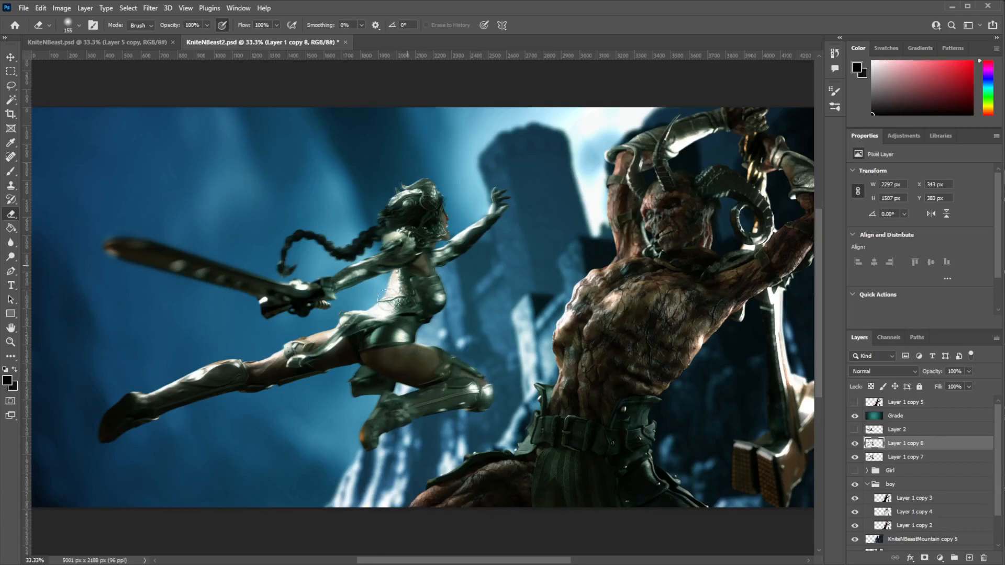
mouse_move(410, 291)
mouse_down()
mouse_move(399, 323)
mouse_move(425, 277)
mouse_move(409, 240)
mouse_move(398, 243)
mouse_move(428, 283)
mouse_up()
mouse_move(390, 238)
mouse_down()
mouse_move(369, 236)
mouse_move(386, 245)
mouse_up()
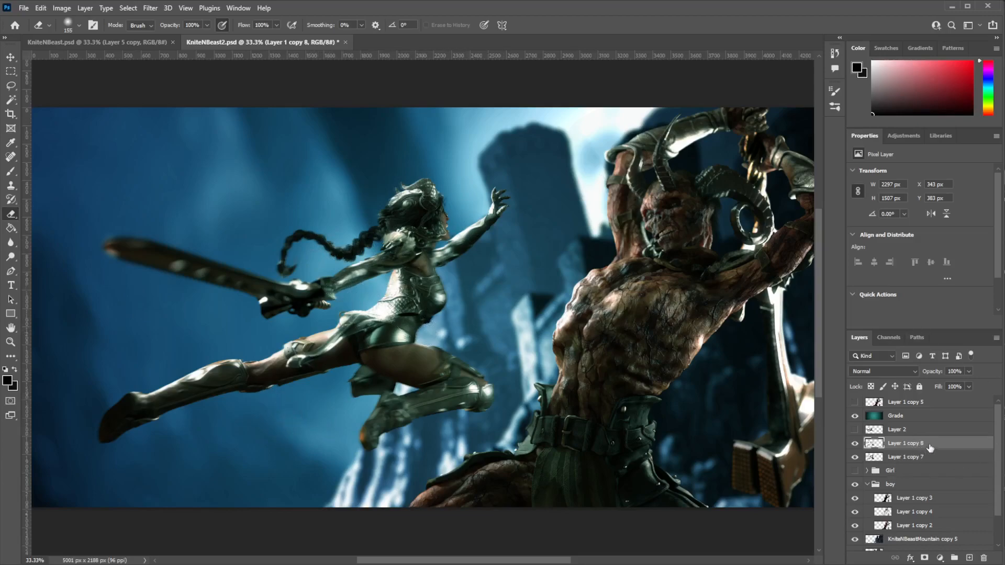
key(Delete)
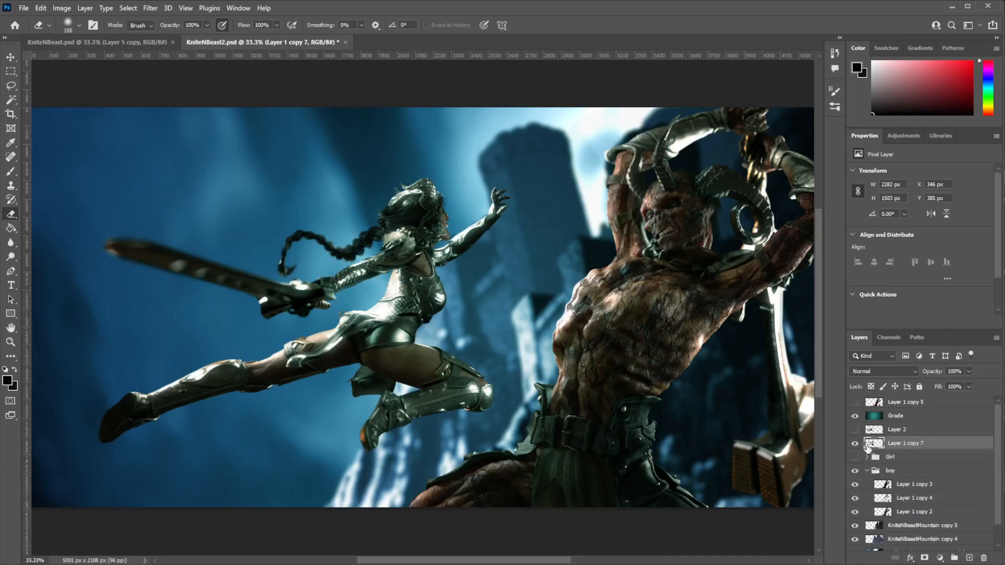
Duplicate the three layers inside the boy group and merge the duplicates into one layer.
click(906, 488)
shift+click(906, 513)
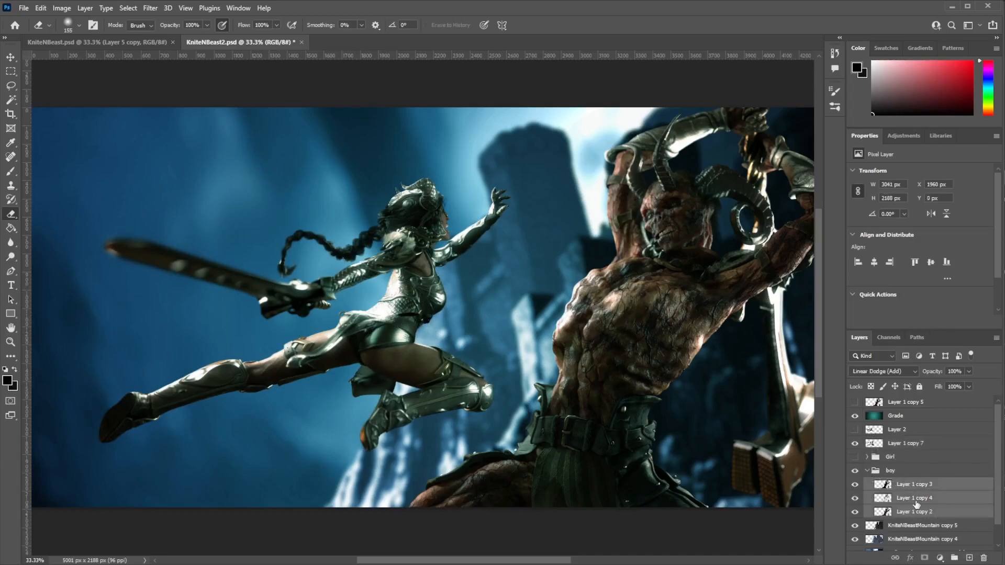
drag(911, 486, 970, 558)
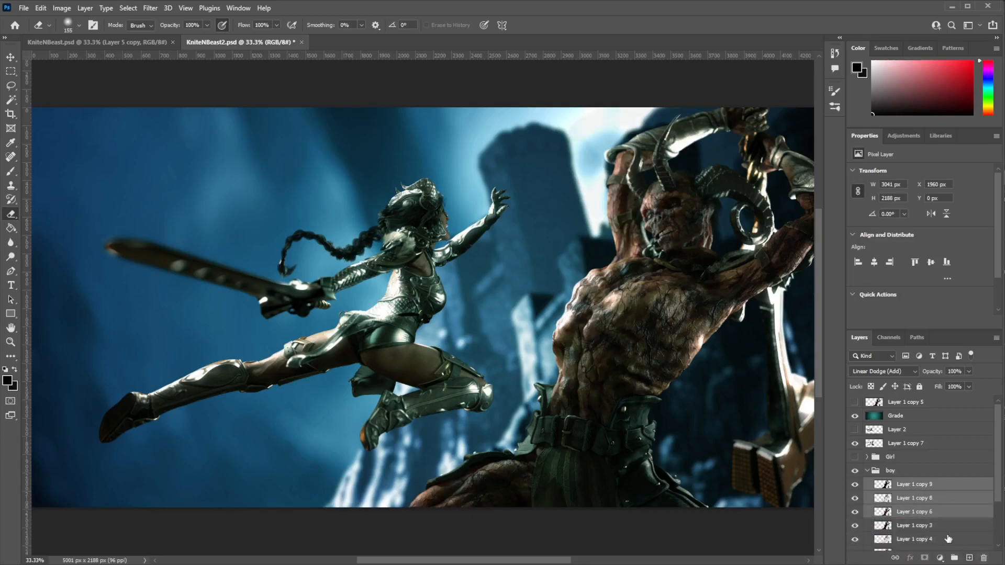
key(ctrl+e)
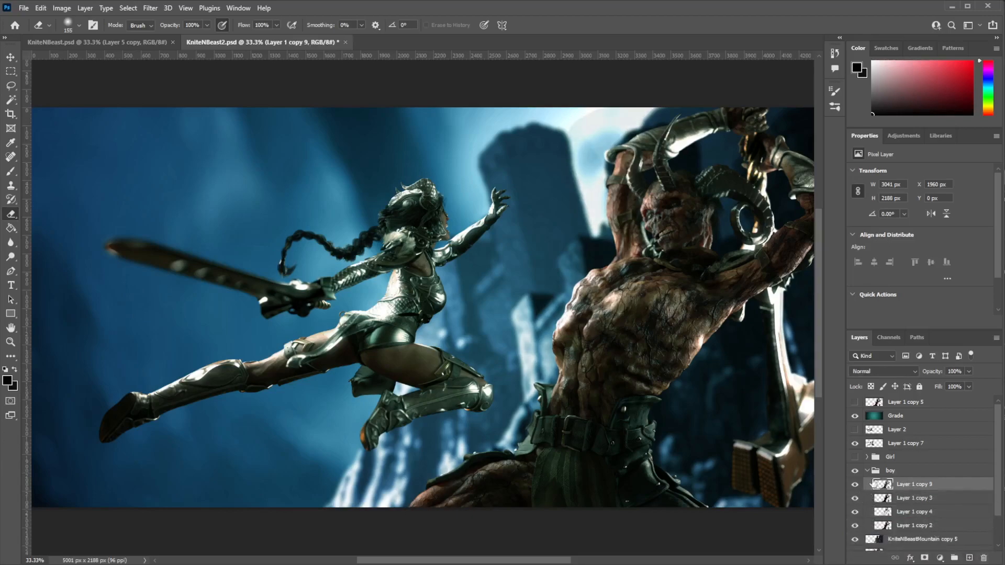
Move the merged demon layer out of its group to just below Grade, and collapse and hide the boy group.
drag(900, 485, 899, 422)
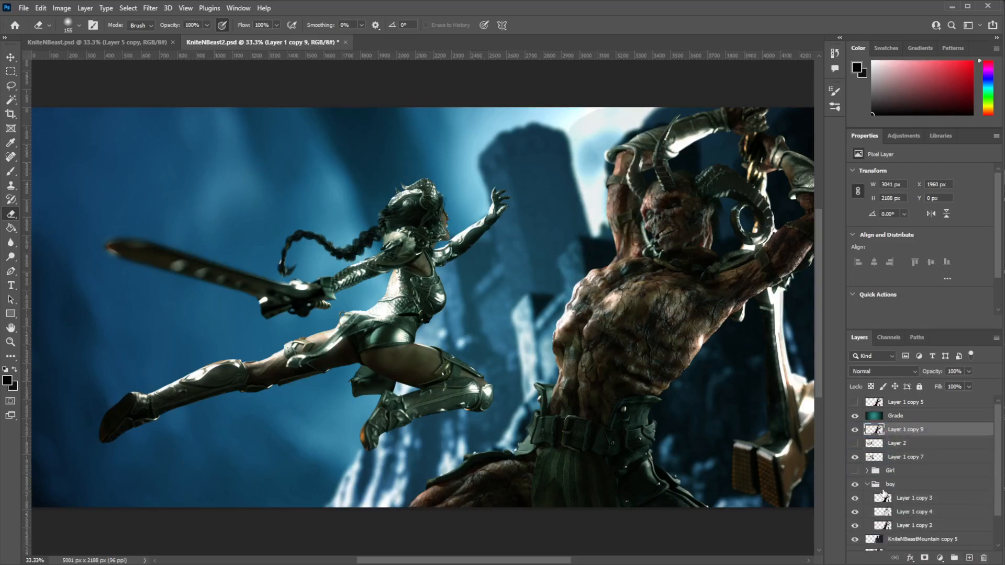
click(866, 484)
click(855, 484)
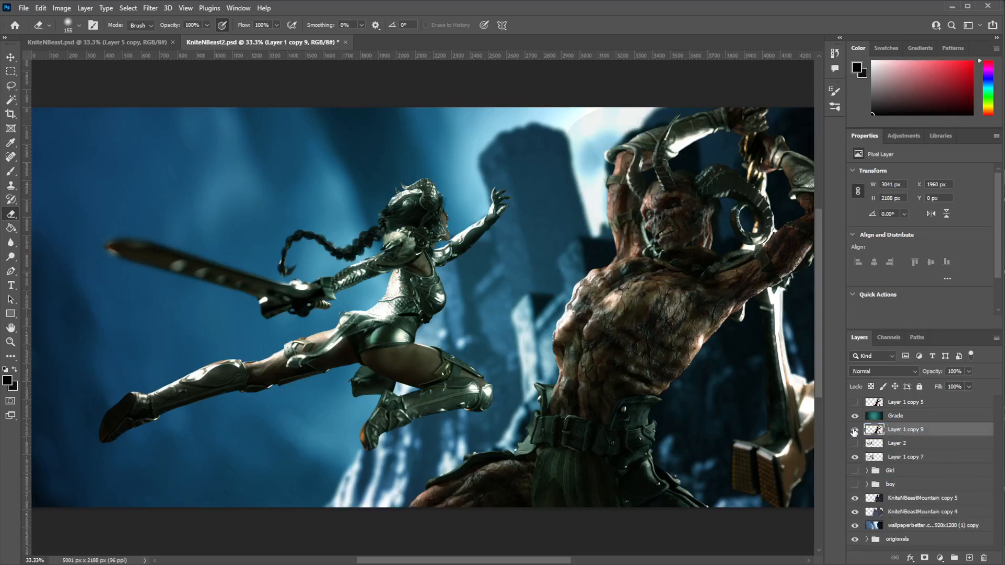
Check the merged demon layer by toggling its visibility, and duplicate it.
click(854, 431)
click(854, 431)
key(ctrl+j)
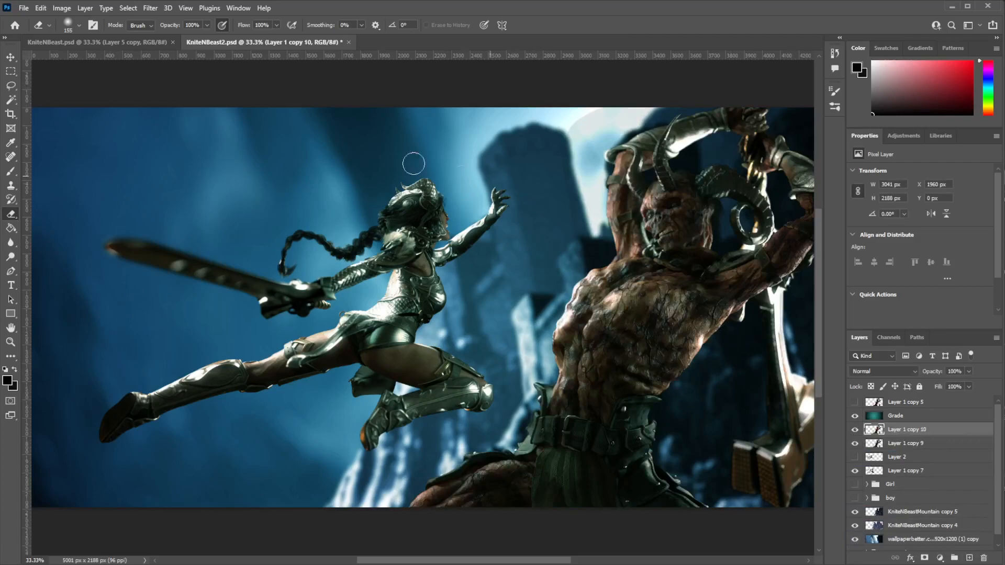
Apply a Motion Blur to the duplicated demon layer with an angle of 38° and a distance of 45 pixels.
click(157, 10)
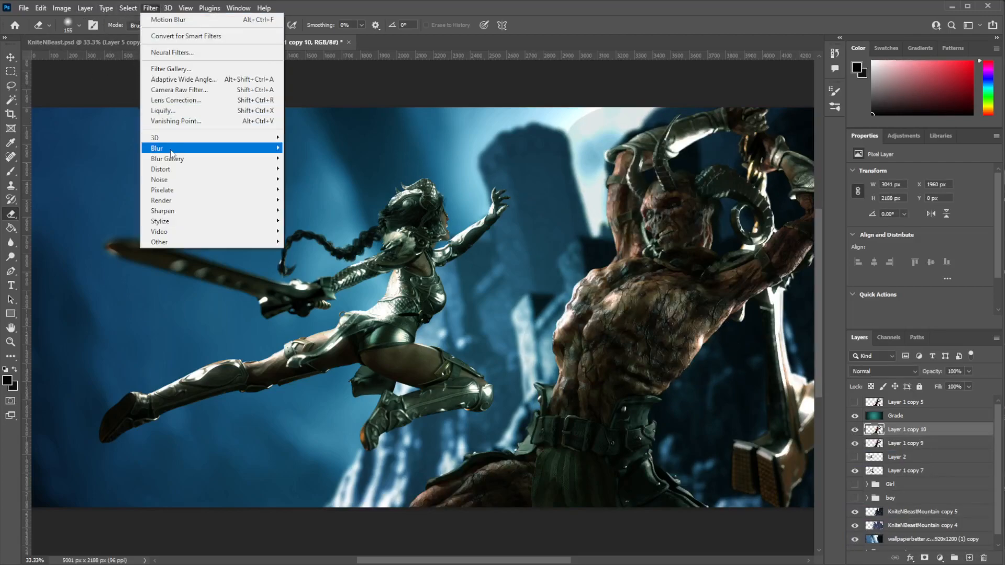
mouse_move(176, 150)
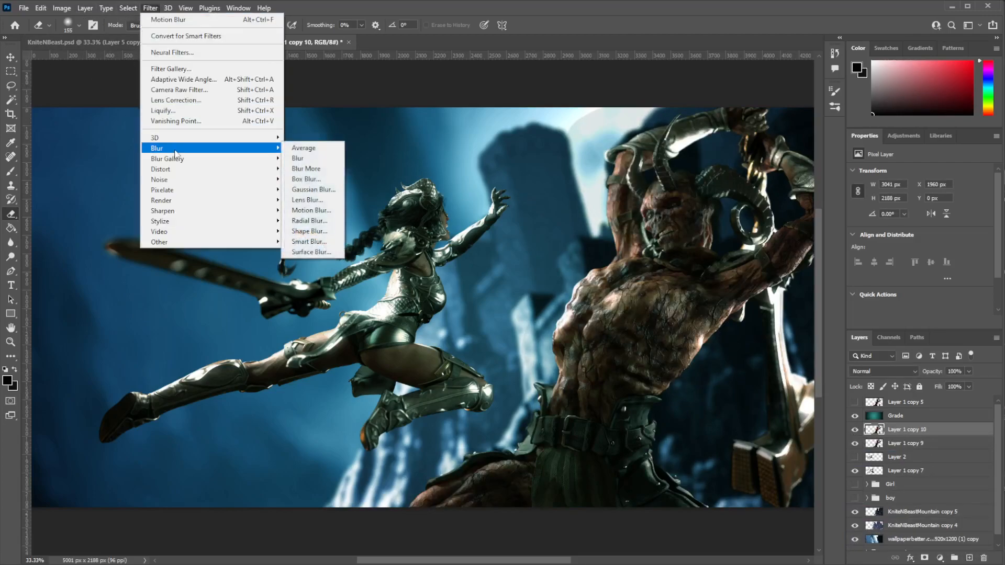
click(310, 209)
drag(874, 176, 880, 180)
drag(799, 214, 809, 219)
click(875, 174)
click(874, 178)
click(876, 177)
click(873, 177)
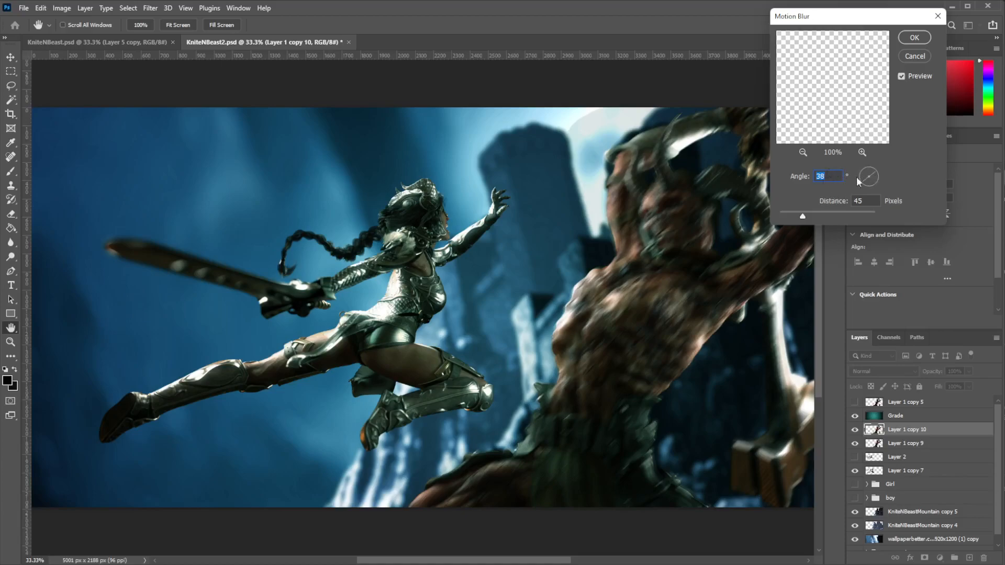
click(918, 38)
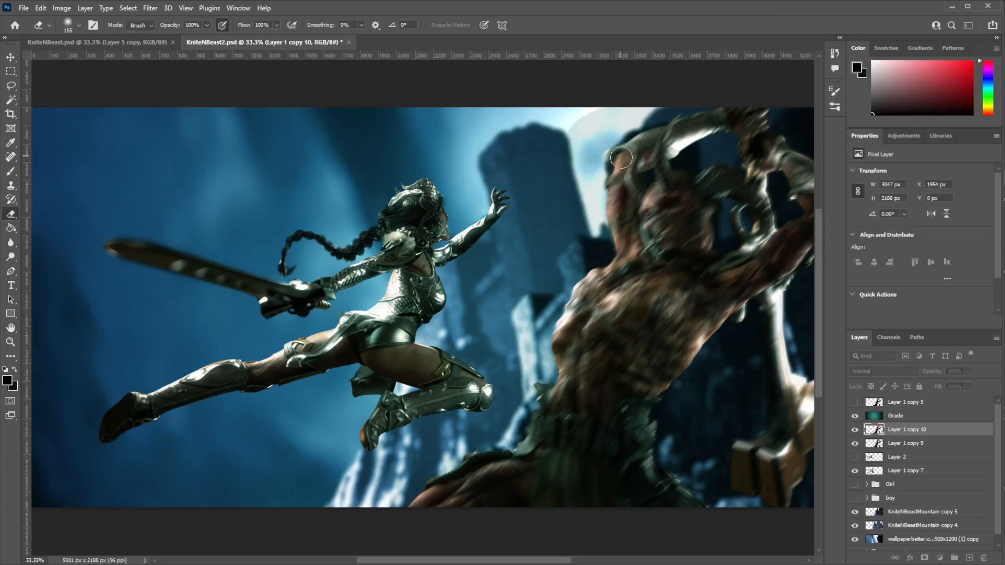
Erase the blur over the demon's face, torso and belt with a 196 px eraser.
right_click(639, 177)
key(Return)
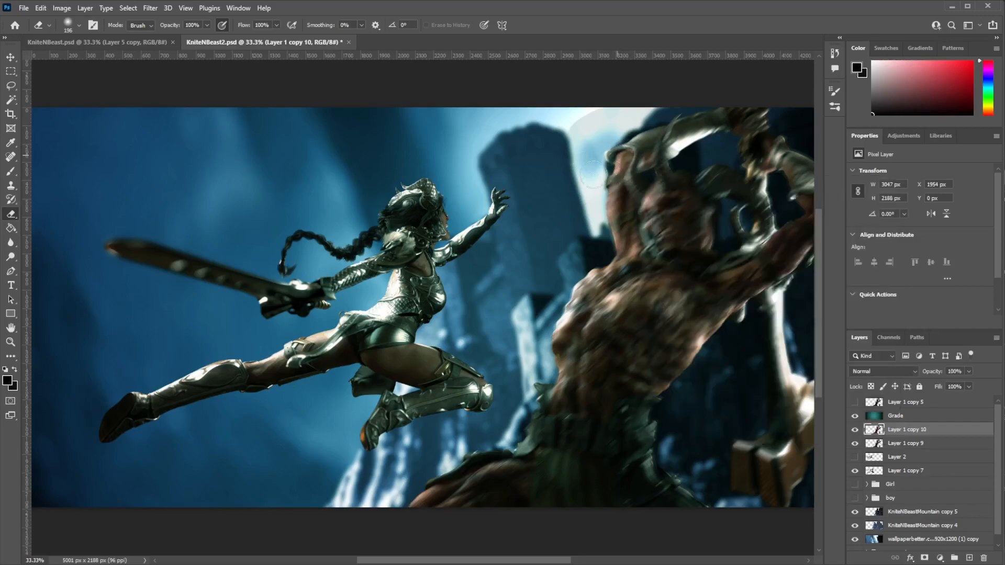
mouse_move(664, 205)
mouse_down()
mouse_move(656, 224)
mouse_move(686, 219)
mouse_move(667, 252)
mouse_move(680, 236)
mouse_move(674, 274)
mouse_move(615, 253)
mouse_move(615, 287)
mouse_move(597, 321)
mouse_move(605, 309)
mouse_move(680, 284)
mouse_move(678, 310)
mouse_move(691, 318)
mouse_move(629, 319)
mouse_move(561, 374)
mouse_move(550, 352)
mouse_move(551, 423)
mouse_move(526, 429)
mouse_move(522, 444)
mouse_move(543, 440)
mouse_move(567, 455)
mouse_move(636, 421)
mouse_move(642, 367)
mouse_move(658, 344)
mouse_move(680, 338)
mouse_move(665, 352)
mouse_up()
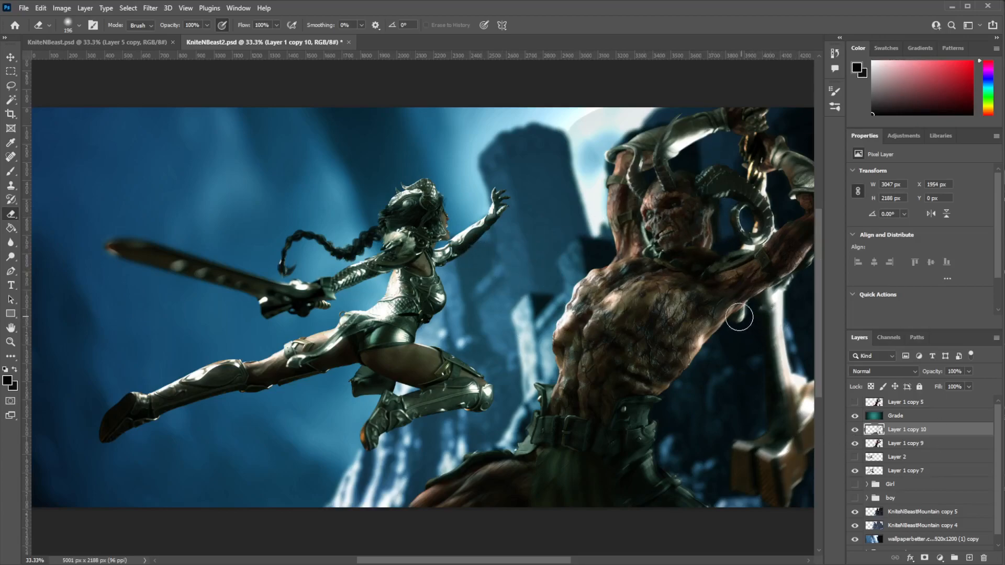
key(ctrl+plus)
key(ctrl+plus)
drag(666, 247, 243, 375)
drag(313, 357, 306, 368)
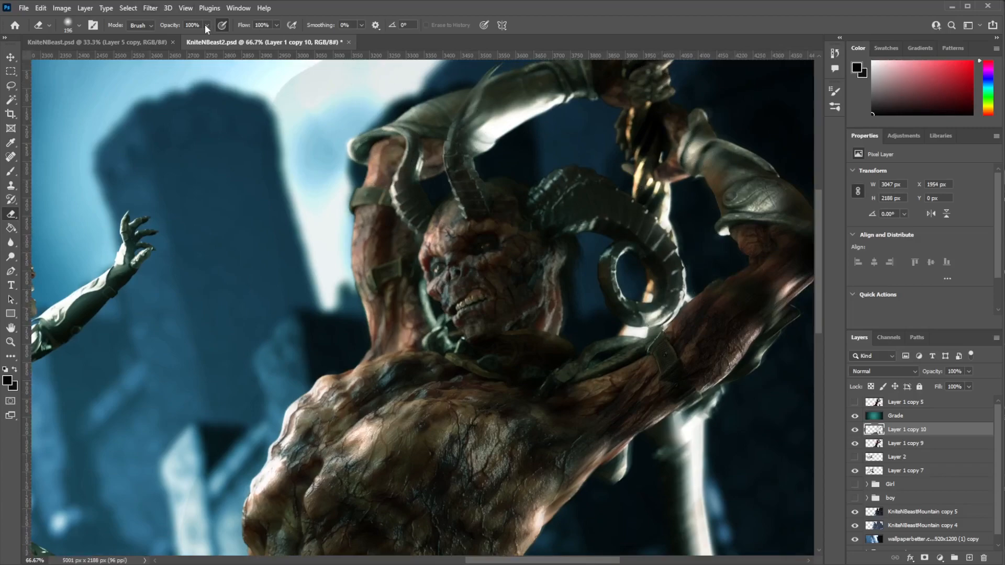
Lower the Eraser opacity to 39% and partially erase the remaining blur on the demon's torso, waist and thigh.
drag(207, 25, 177, 40)
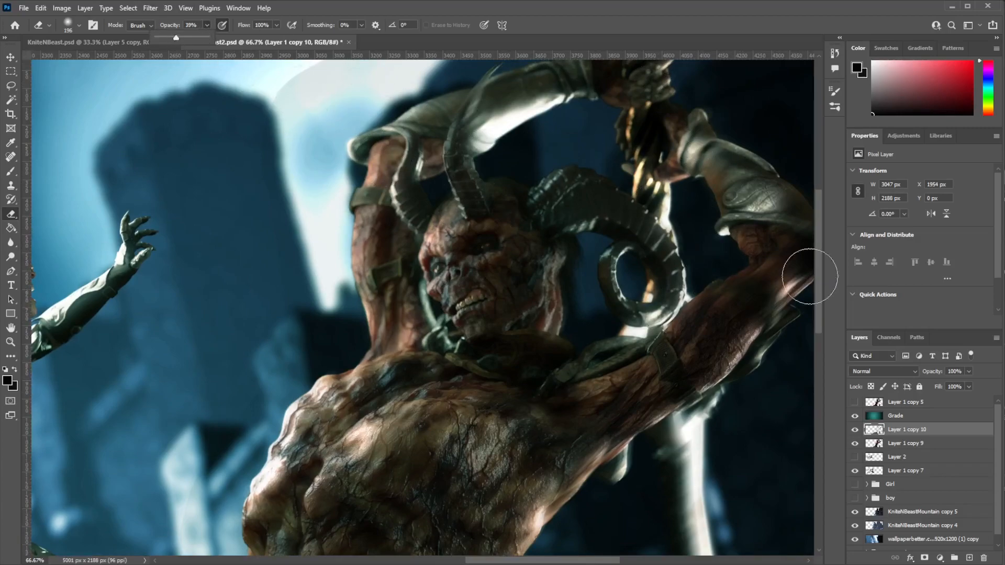
mouse_move(596, 410)
mouse_down()
mouse_move(397, 294)
mouse_move(414, 220)
mouse_up()
drag(378, 379, 496, 375)
mouse_move(475, 422)
mouse_down()
mouse_move(541, 321)
mouse_move(607, 251)
mouse_up()
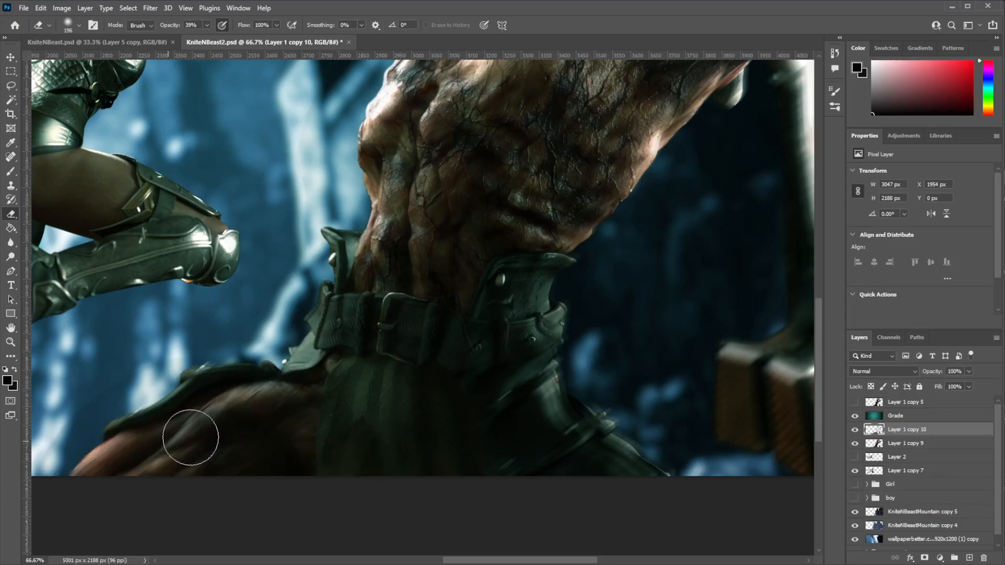
mouse_move(651, 299)
mouse_down()
mouse_move(573, 315)
mouse_move(482, 448)
mouse_up()
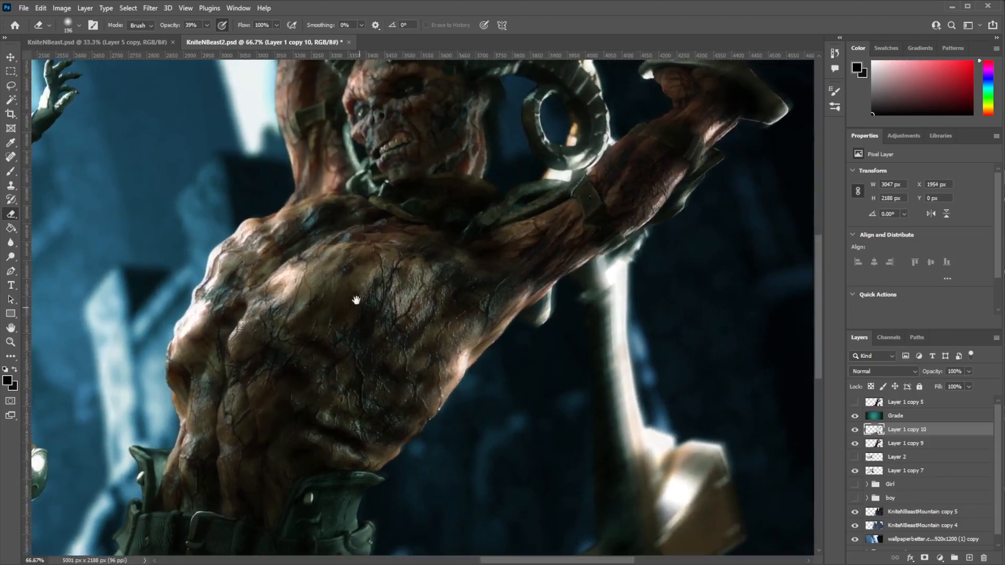
Inspect the blended motion blur on the demon and the warrior, both close up and in the full composition.
drag(357, 308, 349, 457)
drag(353, 402, 381, 467)
drag(359, 318, 756, 210)
drag(455, 395, 432, 334)
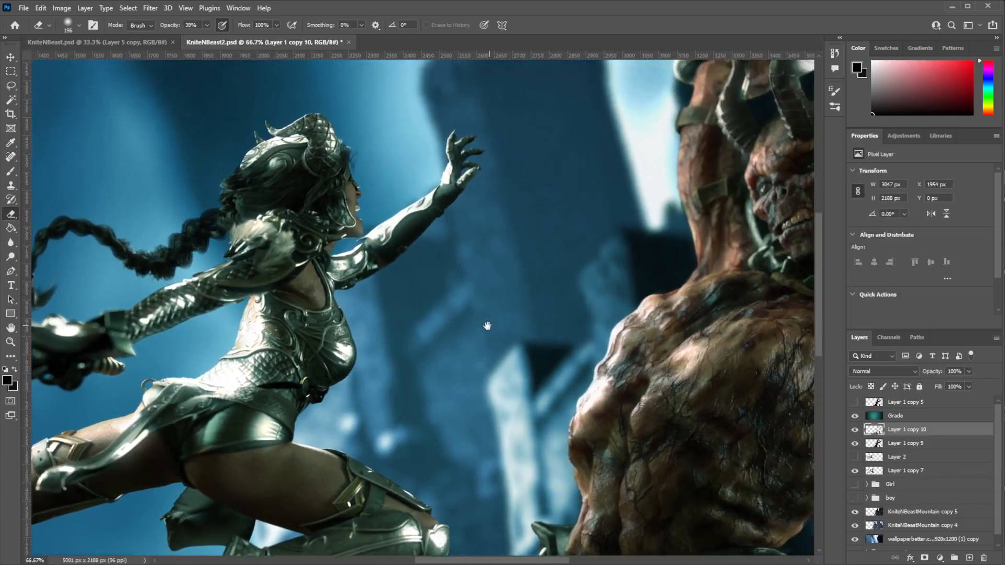
drag(675, 319, 484, 325)
key(ctrl+minus)
key(ctrl+minus)
key(ctrl+minus)
drag(446, 352, 606, 303)
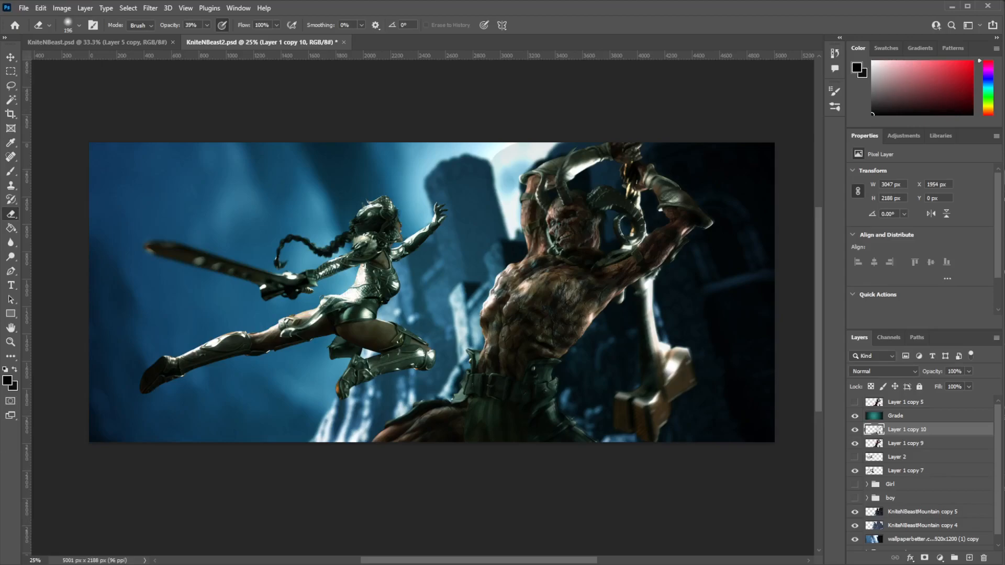
key(ctrl+plus)
key(ctrl+plus)
drag(592, 231, 397, 315)
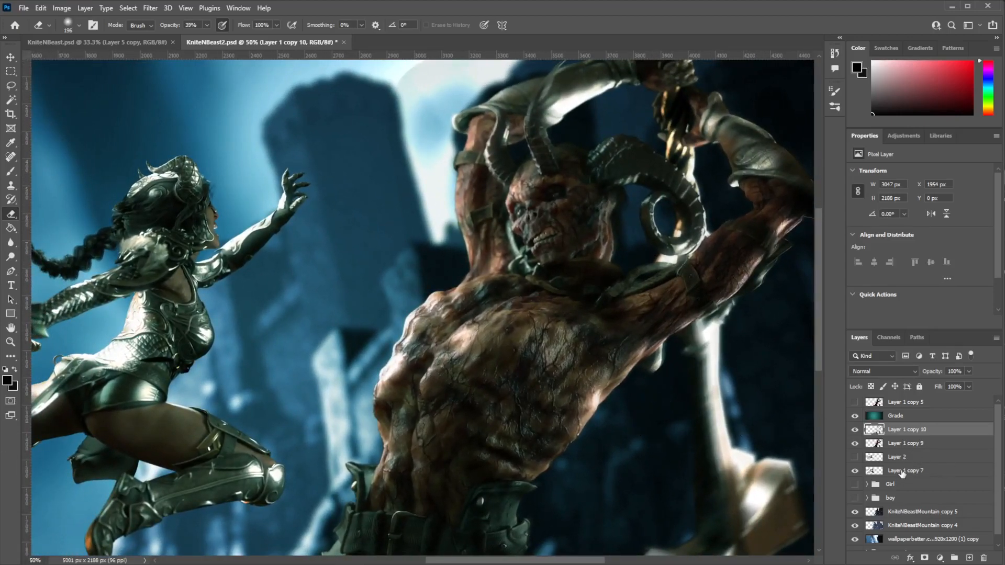
Briefly show and hide Layer 2, and duplicate the warrior layer, Layer 1 copy 7.
click(855, 458)
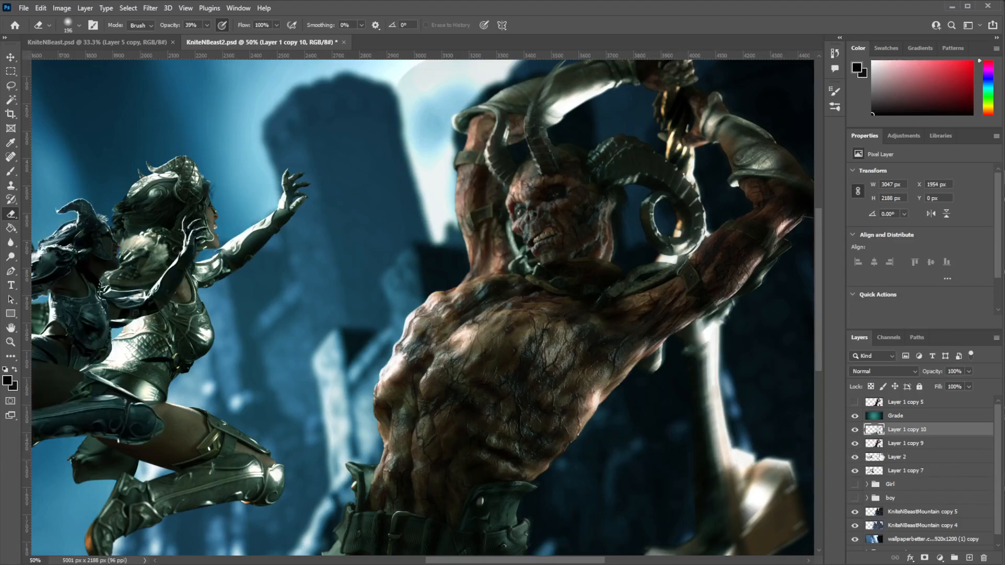
click(855, 457)
drag(916, 472, 970, 558)
scroll(352, 378, left, 5)
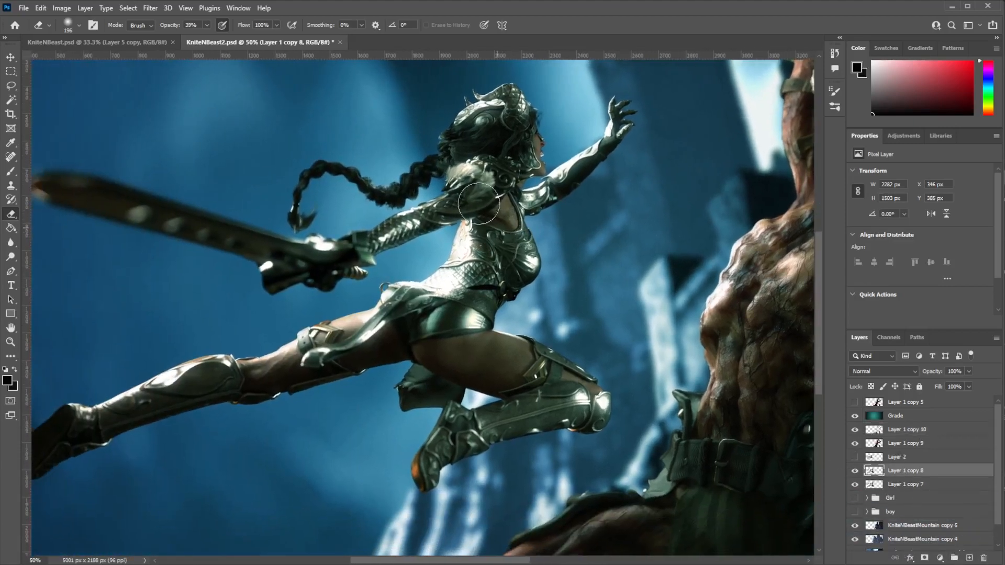
click(151, 8)
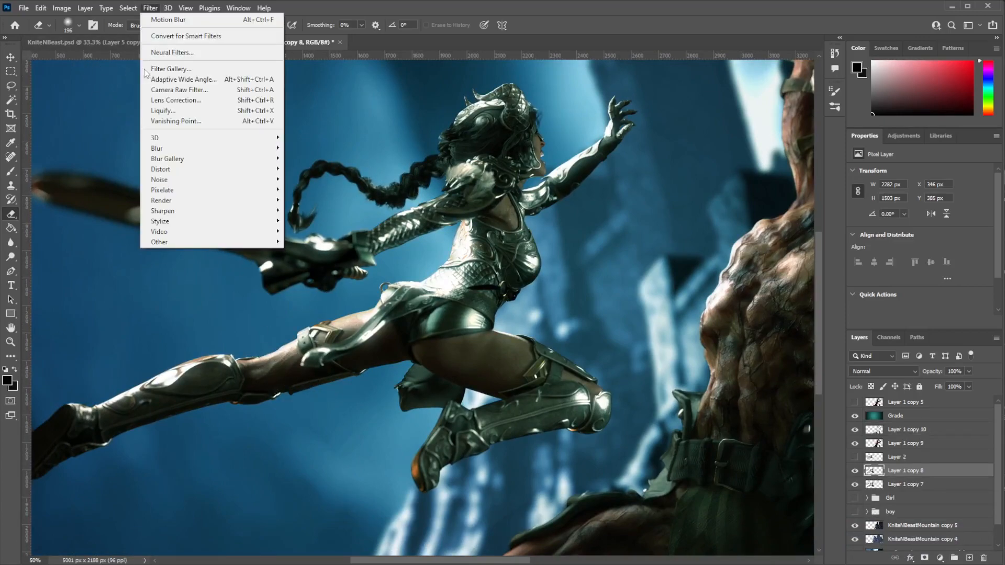
mouse_move(185, 149)
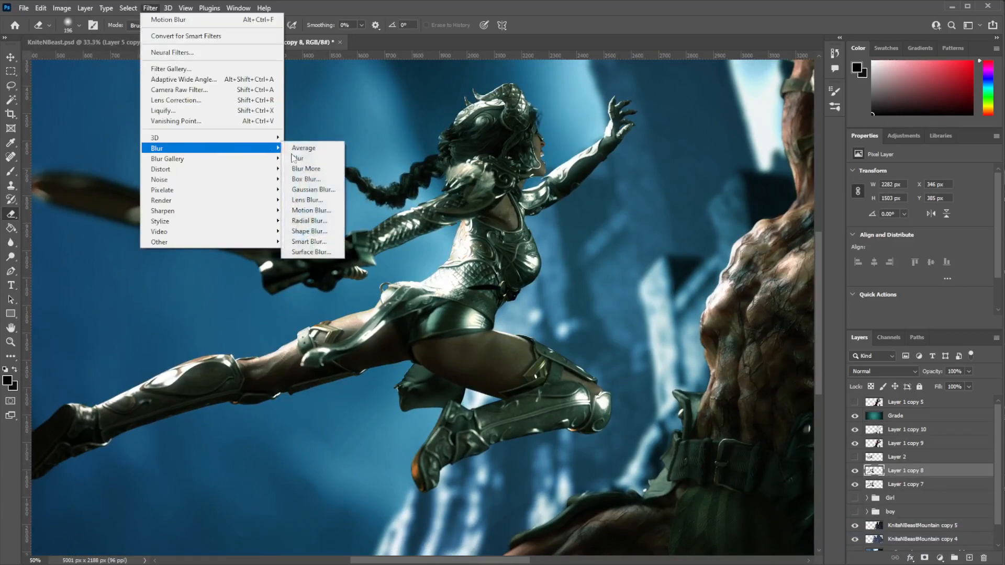
click(315, 199)
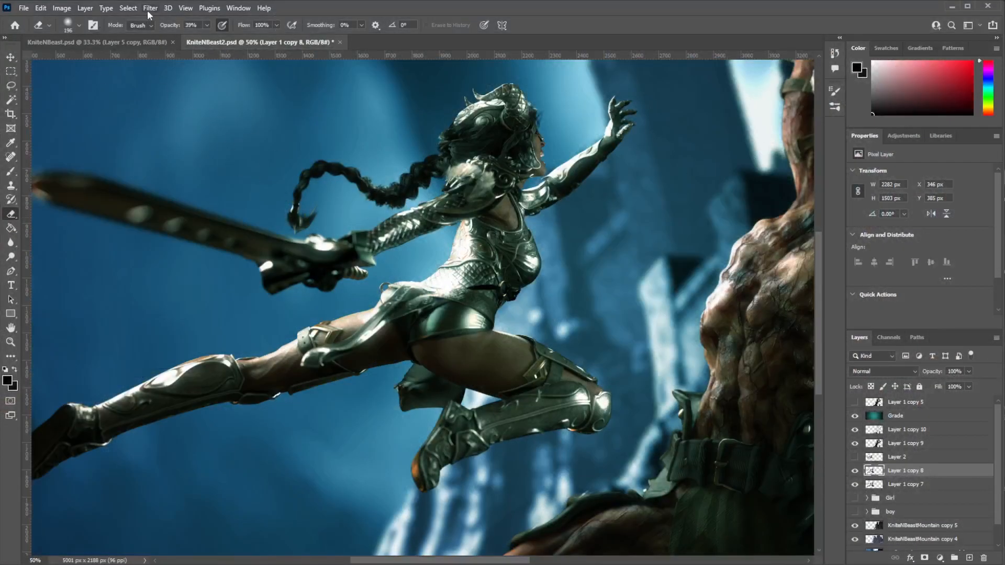
Apply a Motion Blur to the duplicated warrior layer with an angle of 24° and a distance of 30 pixels.
click(149, 9)
mouse_move(234, 152)
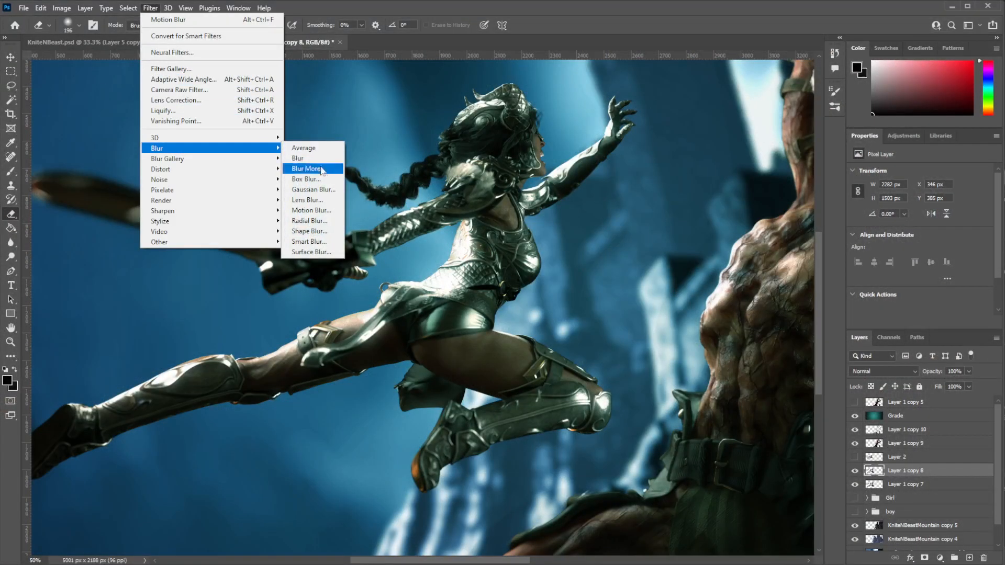
click(311, 210)
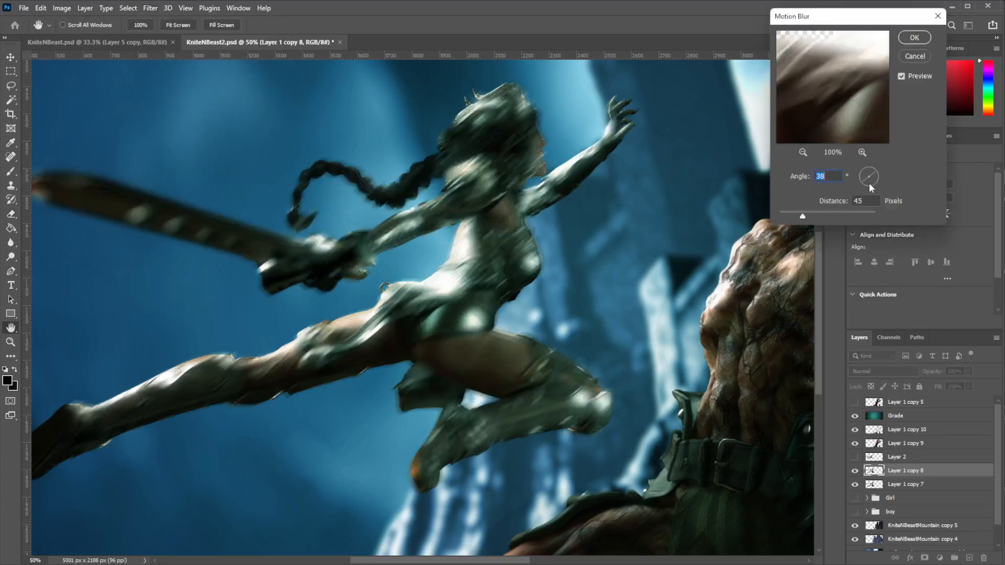
drag(803, 217, 819, 222)
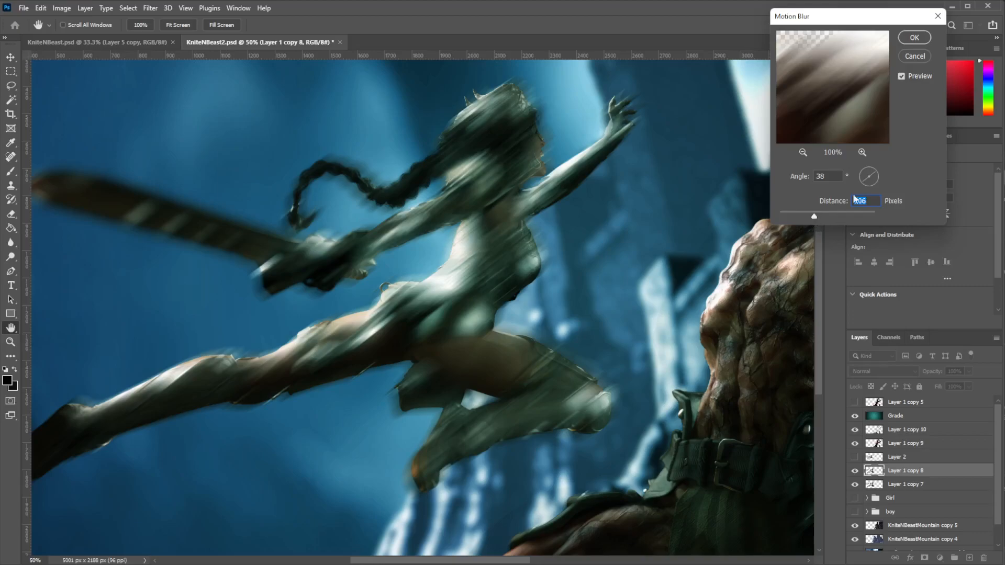
drag(860, 183, 860, 183)
drag(795, 218, 794, 219)
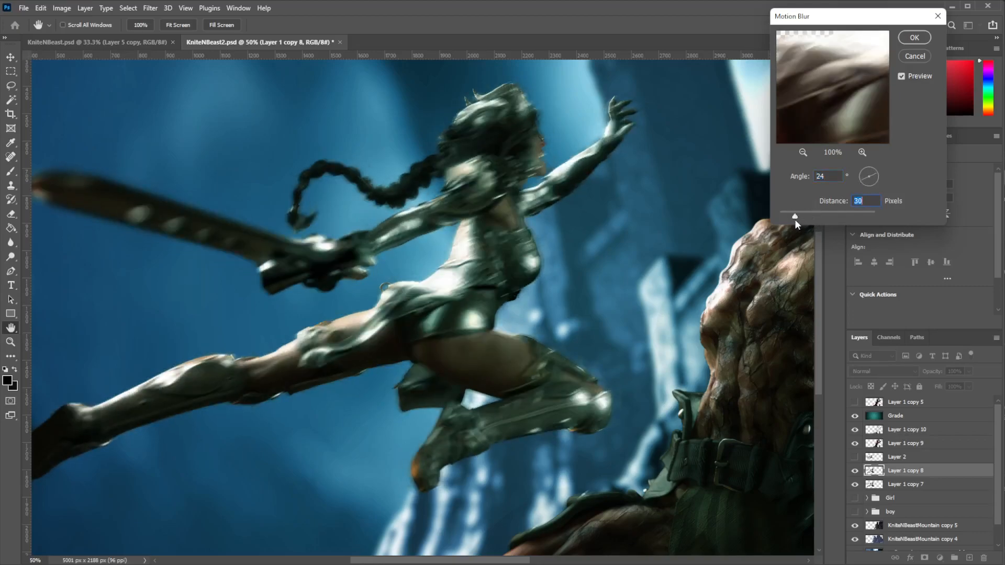
key(Return)
Set the Eraser opacity to 100% and erase the blur over the warrior's head, torso, rear leg and sword hand.
key(e)
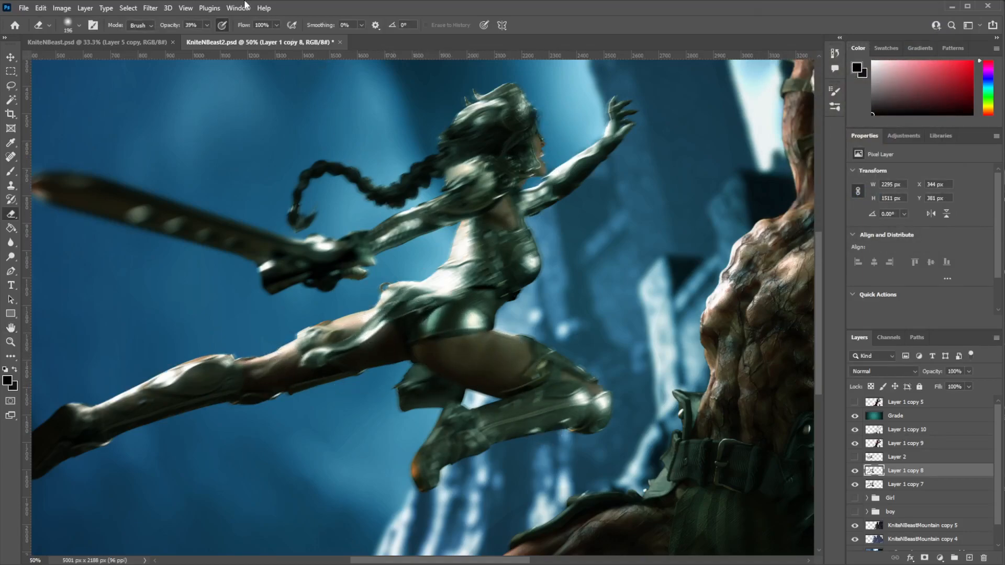
click(207, 25)
drag(268, 373, 283, 368)
mouse_move(537, 143)
mouse_down()
mouse_move(538, 117)
mouse_move(495, 125)
mouse_move(497, 114)
mouse_move(489, 126)
mouse_move(518, 111)
mouse_move(513, 151)
mouse_move(478, 187)
mouse_move(526, 200)
mouse_move(504, 250)
mouse_move(510, 263)
mouse_move(455, 274)
mouse_move(468, 273)
mouse_move(444, 303)
mouse_move(452, 313)
mouse_move(427, 324)
mouse_move(533, 373)
mouse_move(464, 357)
mouse_up()
drag(280, 476, 340, 465)
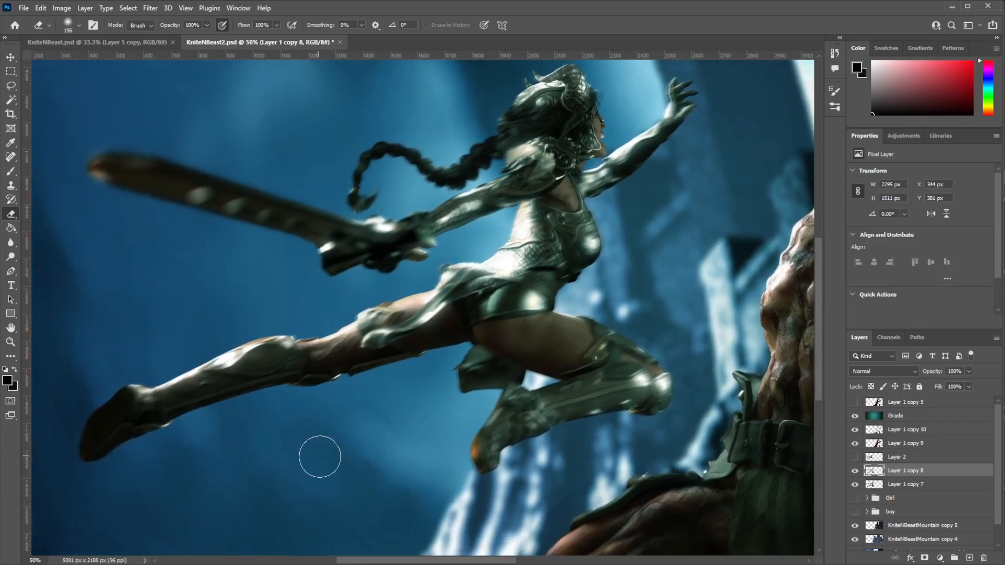
mouse_move(429, 340)
mouse_down()
mouse_move(356, 325)
mouse_move(403, 330)
mouse_move(351, 358)
mouse_move(281, 359)
mouse_move(296, 386)
mouse_move(272, 404)
mouse_move(202, 362)
mouse_up()
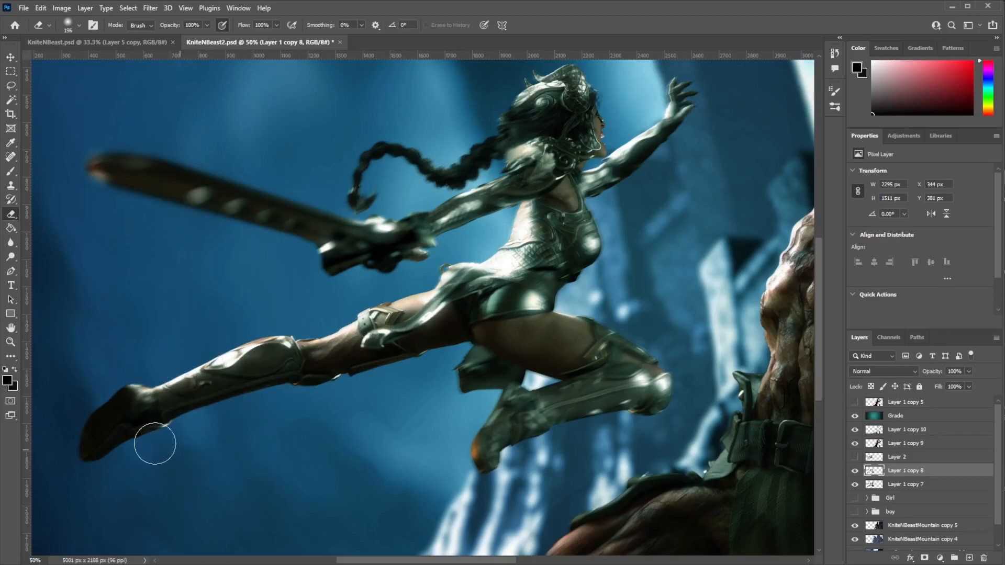
mouse_move(363, 240)
mouse_down()
mouse_move(432, 227)
mouse_move(379, 219)
mouse_move(414, 245)
mouse_move(494, 146)
mouse_move(592, 82)
mouse_move(561, 143)
mouse_move(612, 162)
mouse_move(595, 193)
mouse_move(630, 220)
mouse_move(587, 195)
mouse_move(592, 188)
mouse_move(654, 187)
mouse_move(707, 136)
mouse_move(695, 135)
mouse_move(572, 229)
mouse_up()
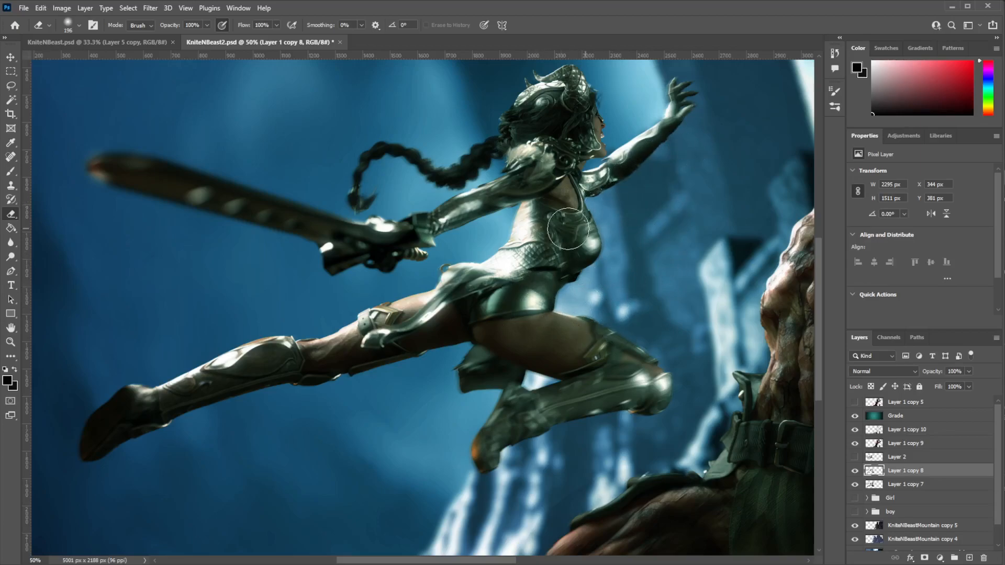
mouse_move(632, 244)
mouse_down()
mouse_move(614, 227)
mouse_move(597, 253)
mouse_up()
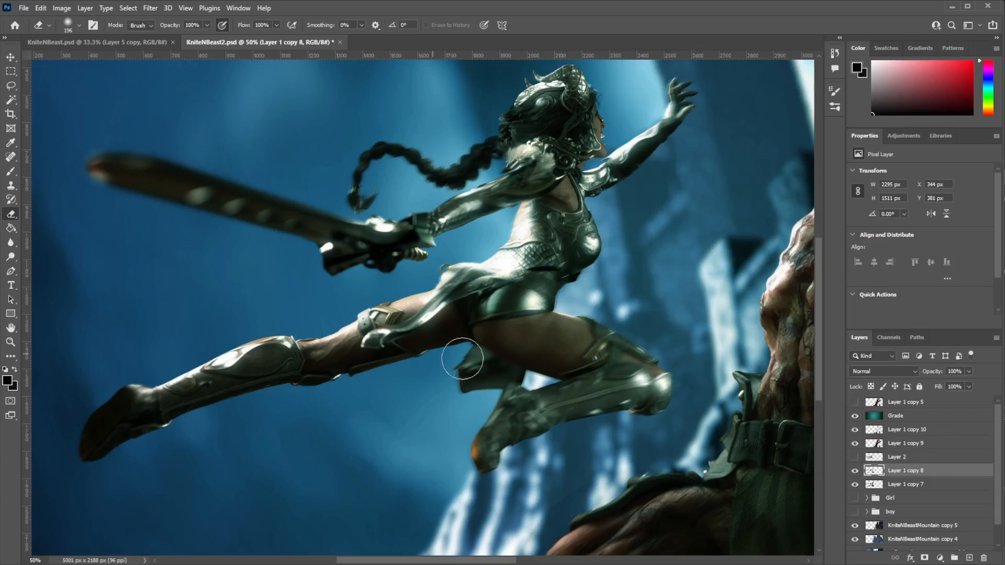
Compare the warrior with and without the partially erased blur layer by toggling the layer's visibility.
click(855, 472)
click(856, 472)
click(857, 473)
click(859, 474)
click(858, 474)
click(857, 474)
click(856, 473)
click(858, 476)
click(859, 474)
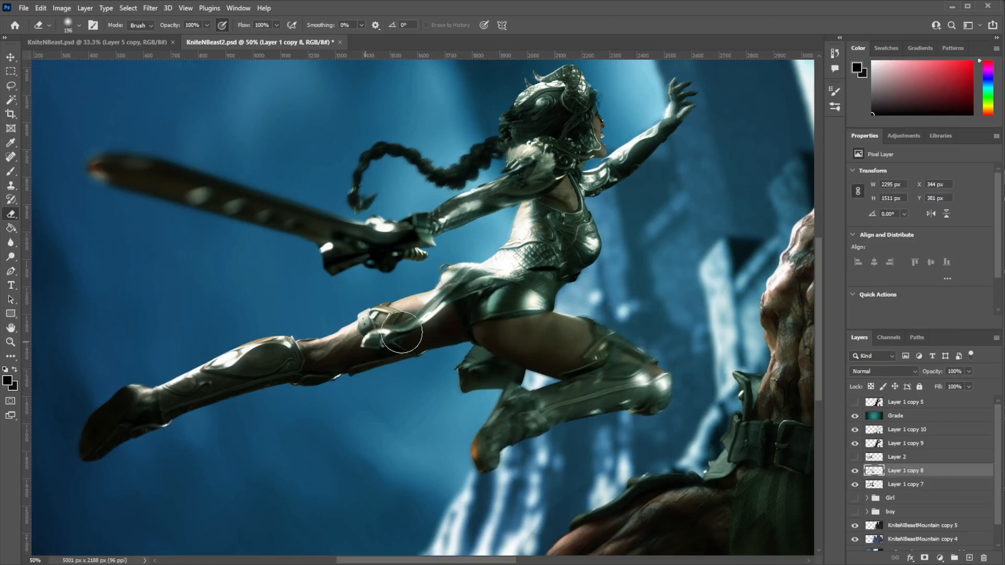
click(858, 473)
click(859, 474)
click(857, 472)
click(857, 473)
Duplicate the sharp warrior layer again, apply the same Motion Blur to the copy, and hide it.
click(919, 486)
key(ctrl+j)
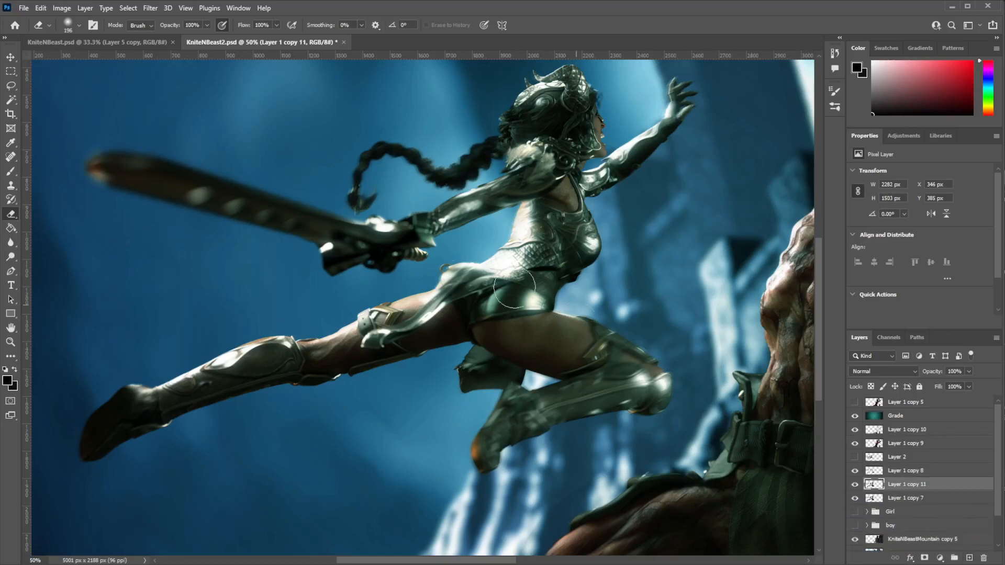
click(151, 8)
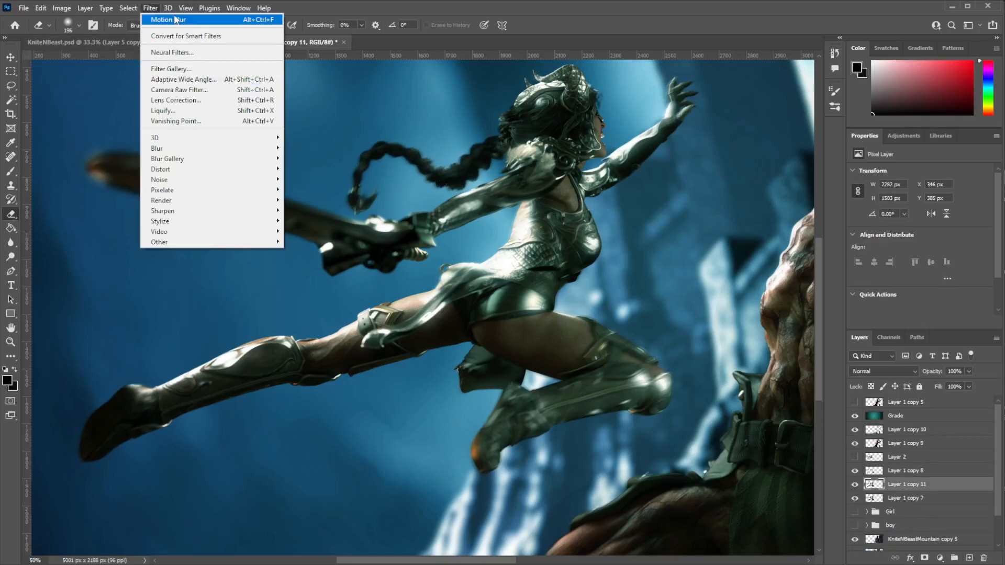
click(175, 16)
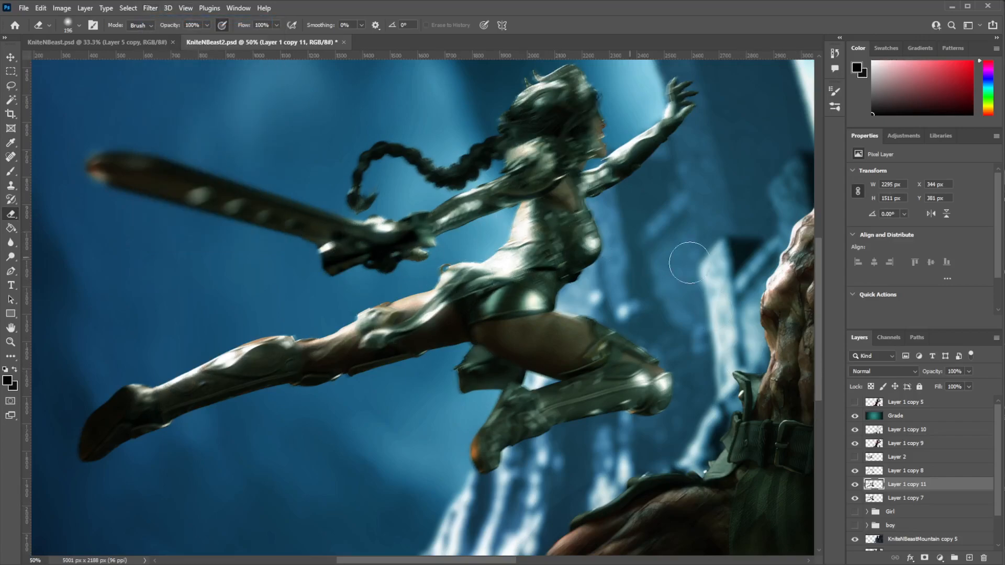
click(855, 485)
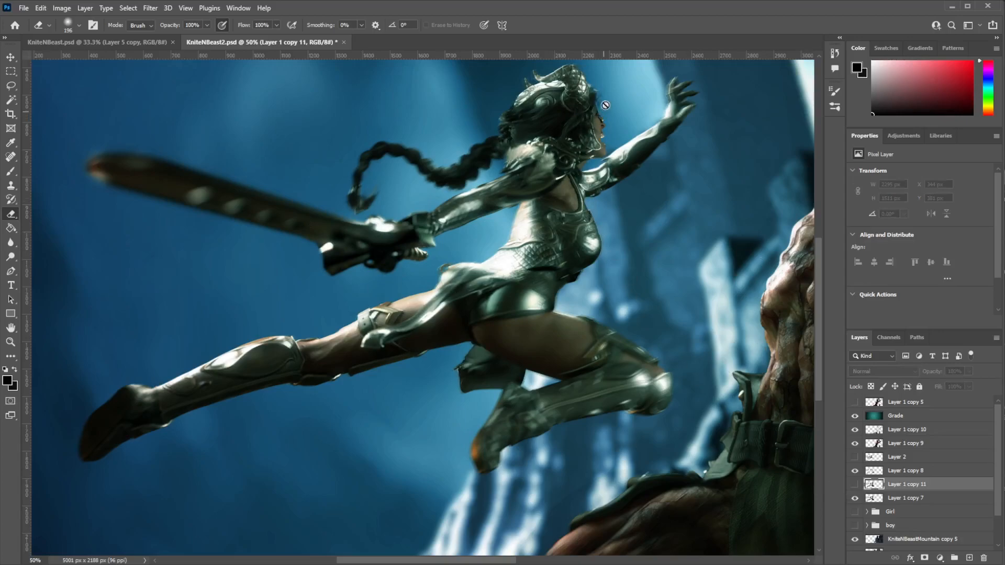
Examine the blur on the warrior's figure and on the demon's torso, head and hammer at 66.7% zoom.
drag(631, 338, 455, 348)
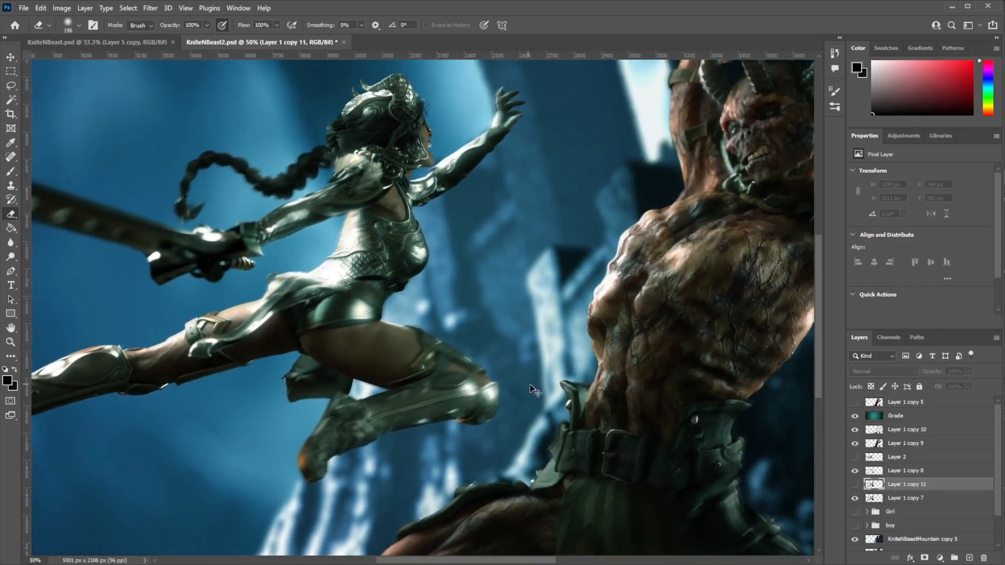
key(ctrl+plus)
drag(369, 172, 422, 292)
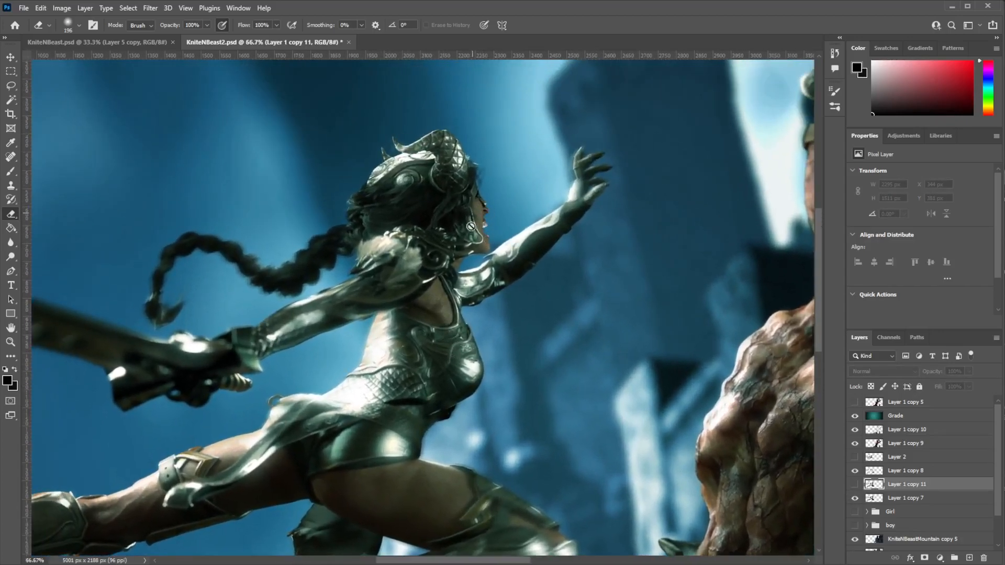
drag(414, 351, 494, 313)
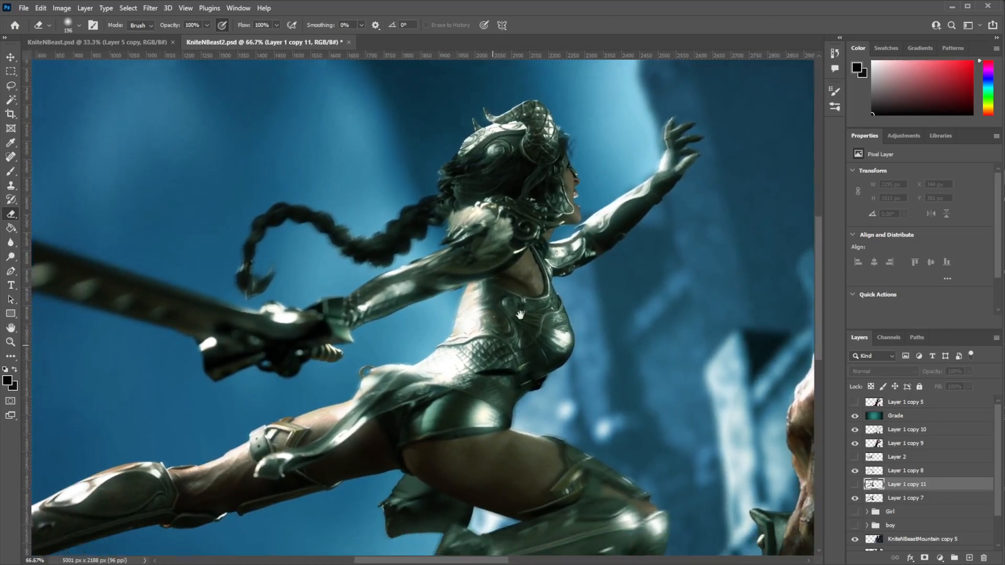
drag(471, 366, 600, 258)
drag(503, 335, 209, 293)
drag(494, 259, 287, 308)
drag(598, 308, 413, 418)
drag(566, 330, 498, 305)
drag(372, 394, 603, 213)
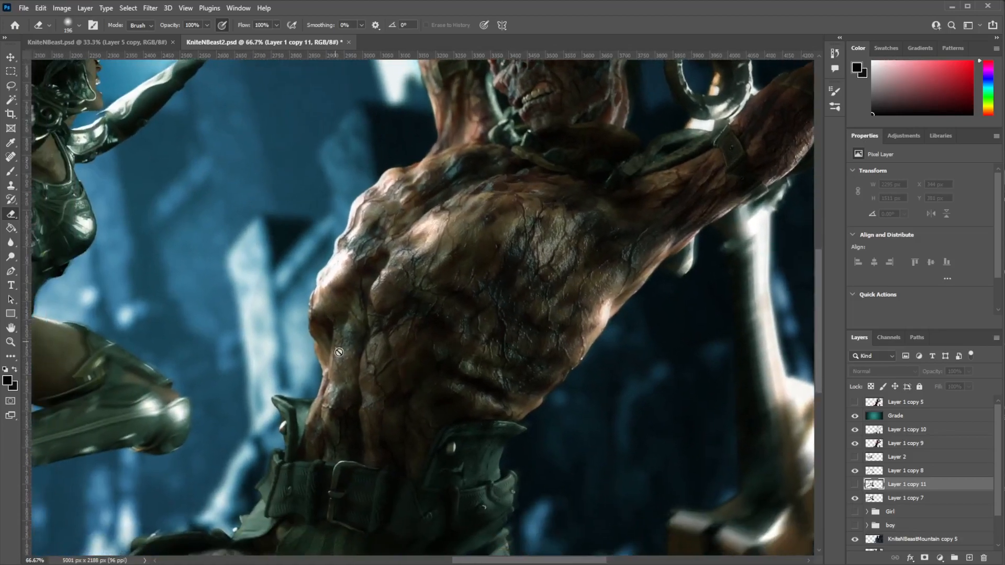
mouse_move(487, 203)
mouse_down()
mouse_move(392, 419)
mouse_move(543, 330)
mouse_move(552, 316)
mouse_move(325, 453)
mouse_move(278, 469)
mouse_up()
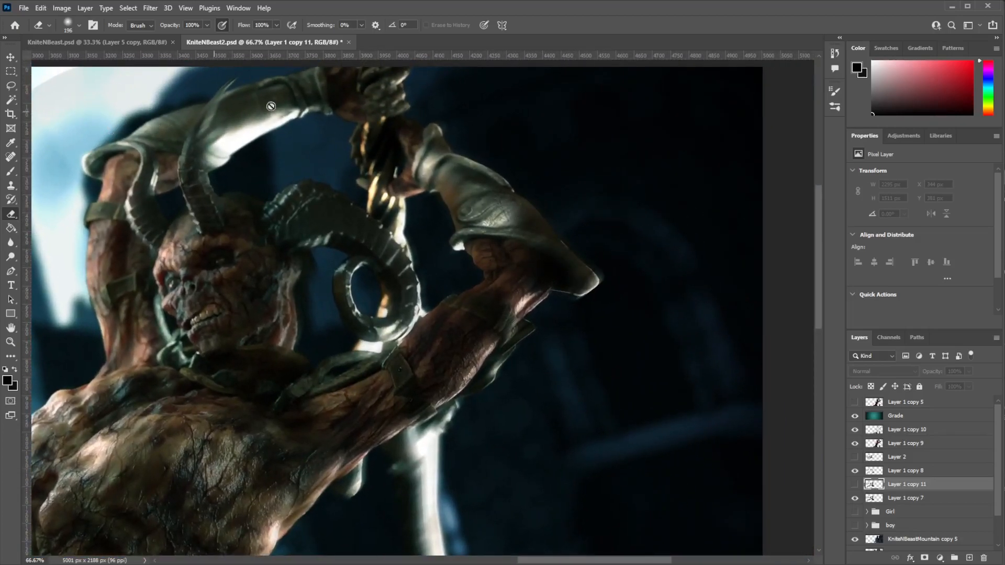
scroll(240, 192, down, 10)
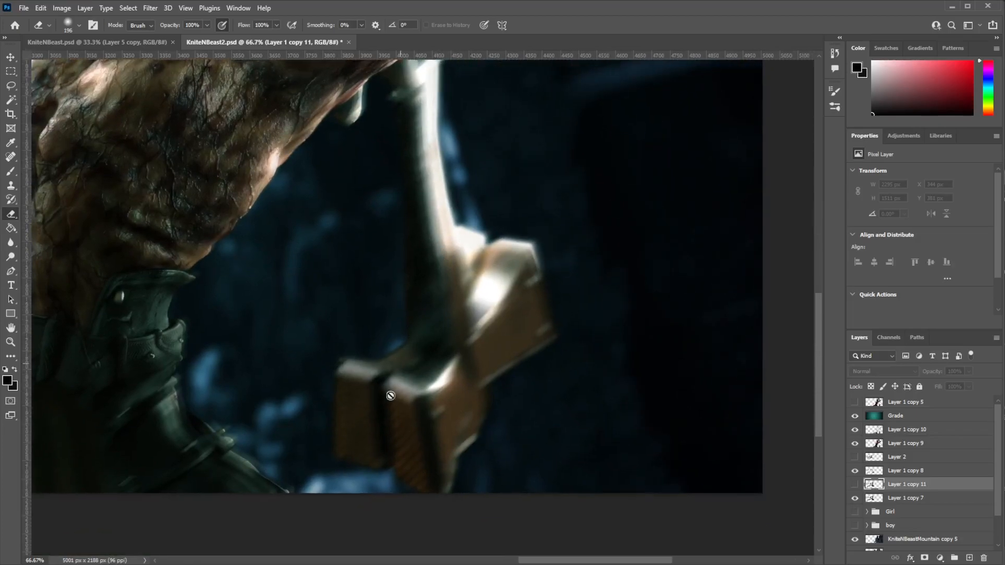
drag(450, 384, 358, 262)
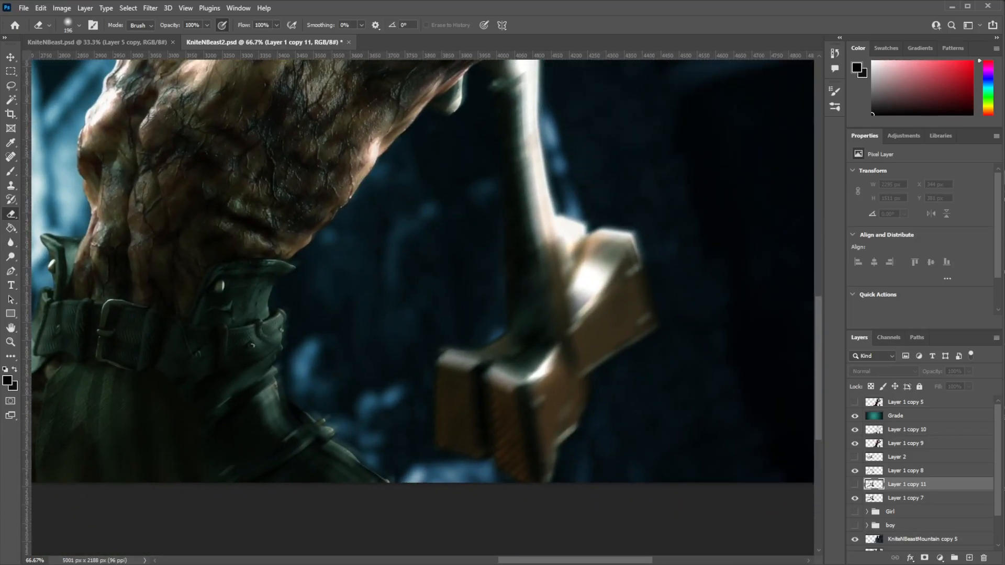
Lasso the demon's hammer on Layer 1 copy 9 and copy the selection to a new layer.
click(11, 85)
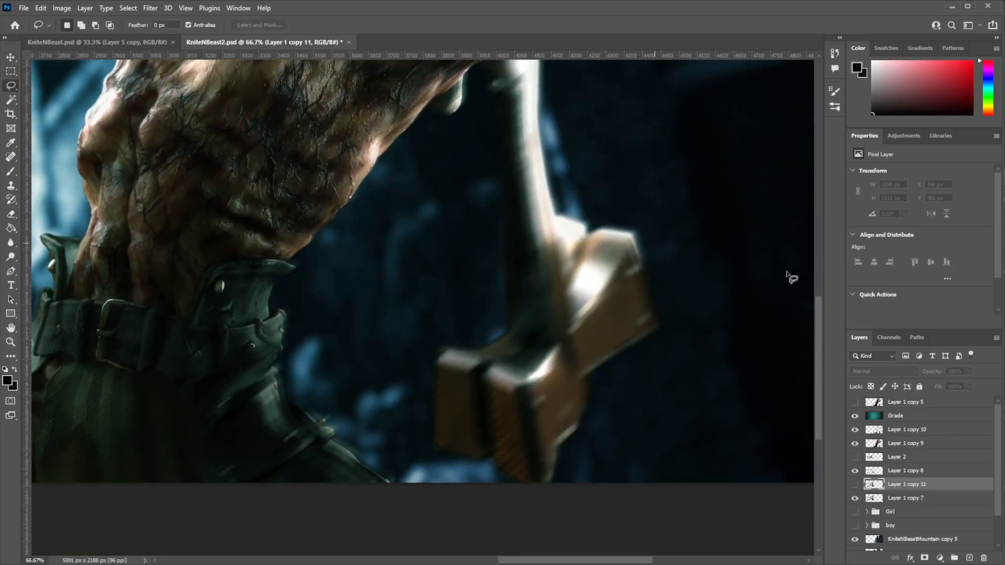
click(905, 444)
mouse_move(593, 82)
mouse_down()
mouse_move(309, 435)
mouse_move(810, 335)
mouse_move(521, 142)
mouse_up()
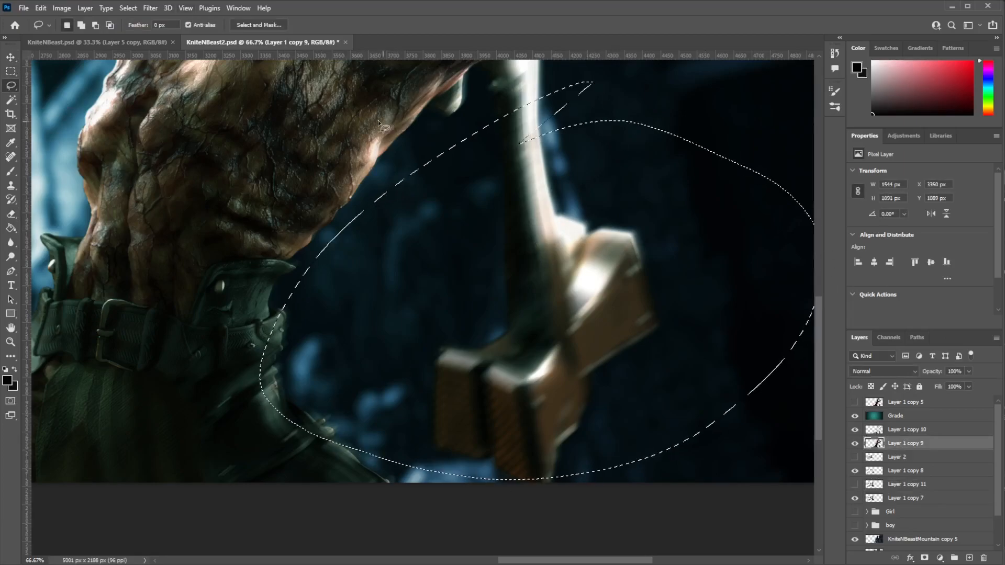
key(ctrl+j)
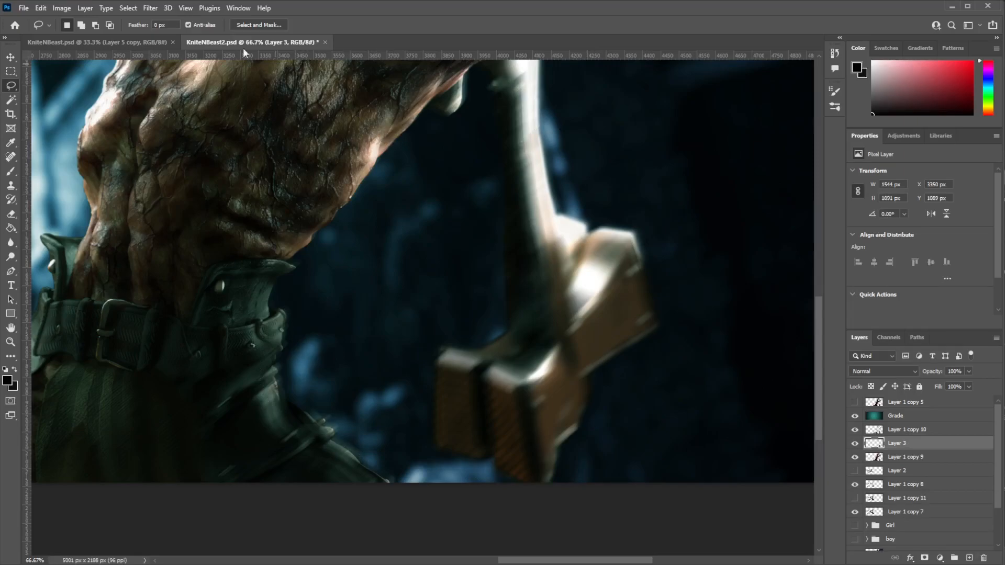
Apply a Motion Blur to the hammer copy with an angle of 39° and a distance of 351 pixels.
click(155, 8)
mouse_move(189, 163)
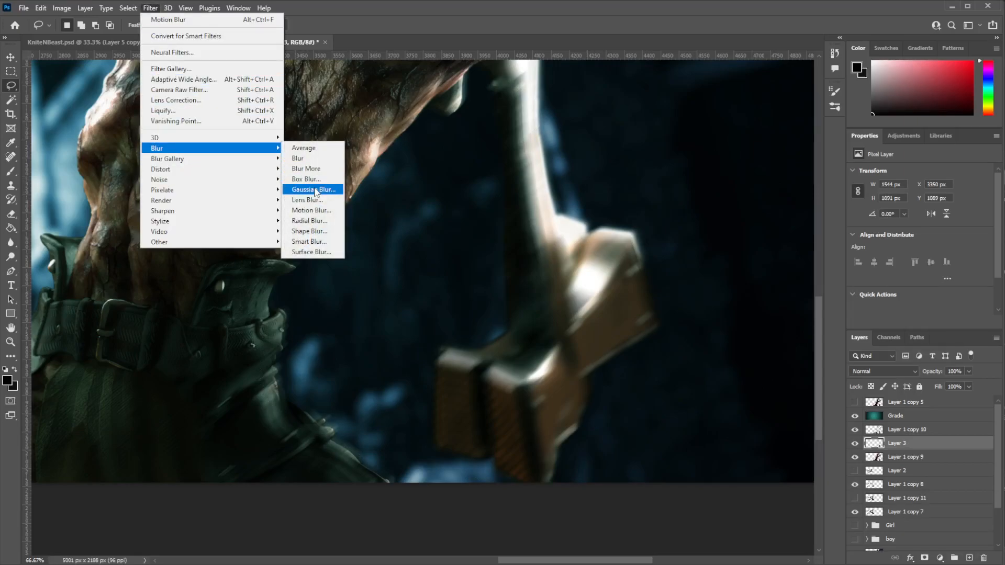
click(313, 210)
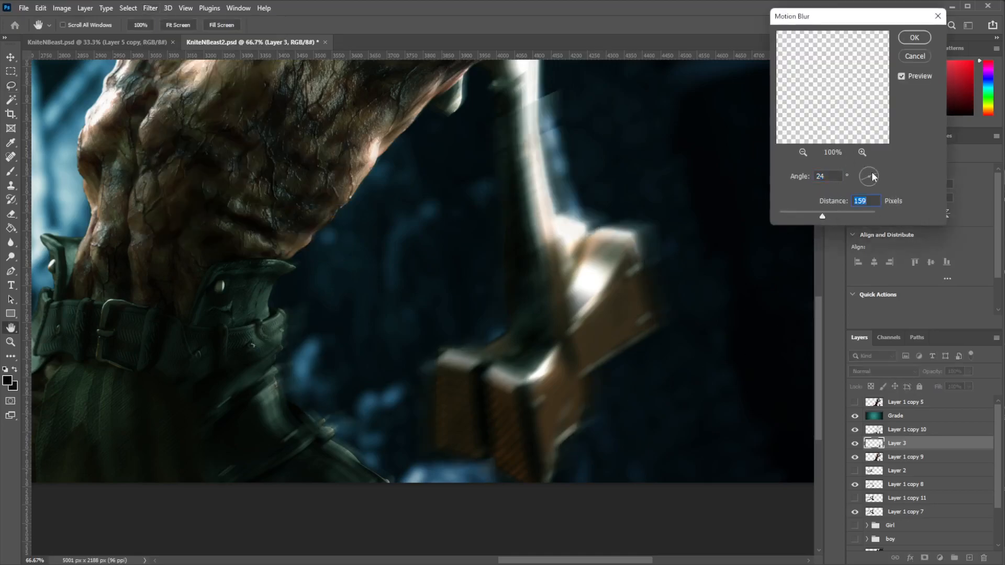
click(849, 215)
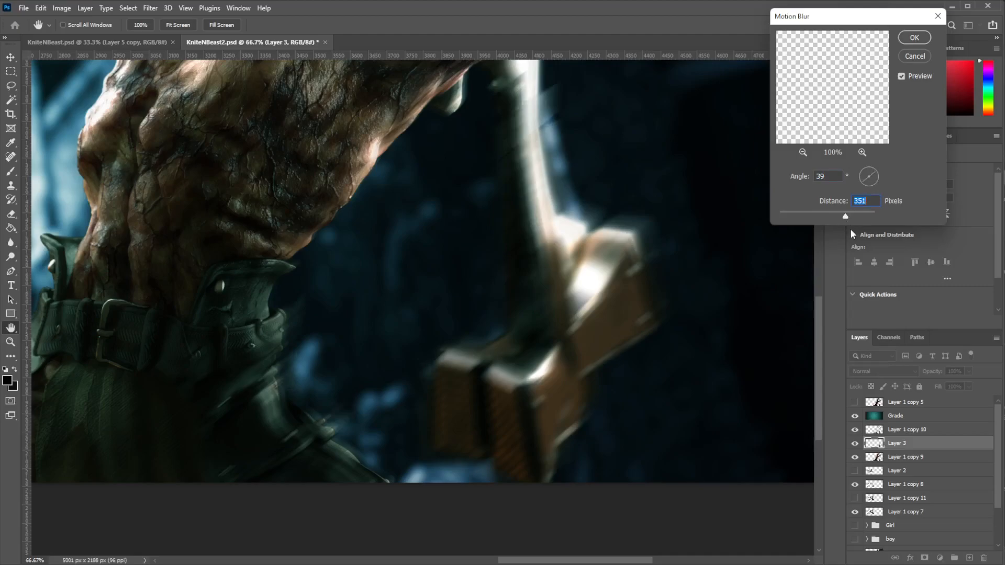
click(914, 37)
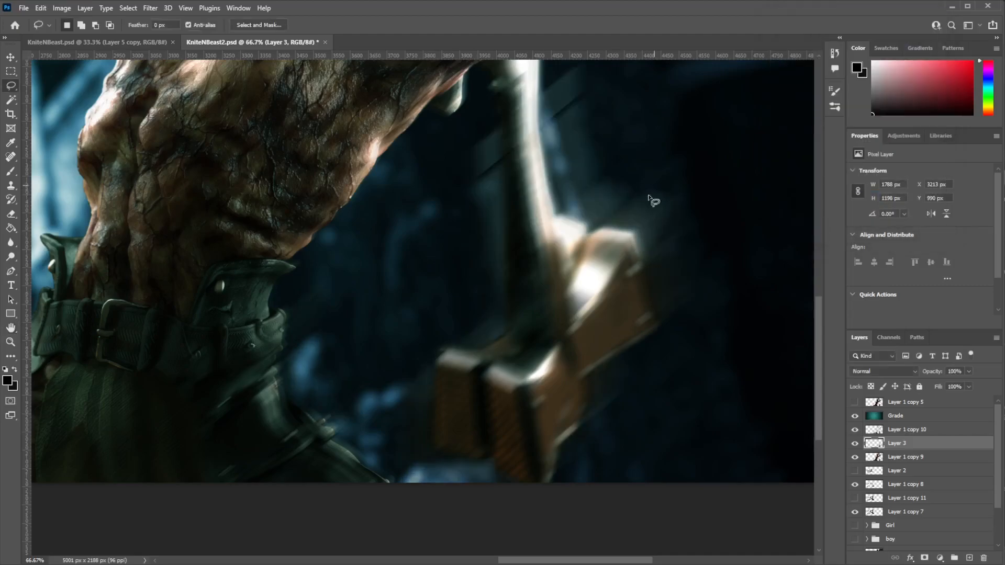
Paint black around the hammer's shaft and head with a 187 px brush to cover blur streaks, undoing one stray stroke.
key(ctrl+minus)
key(ctrl+minus)
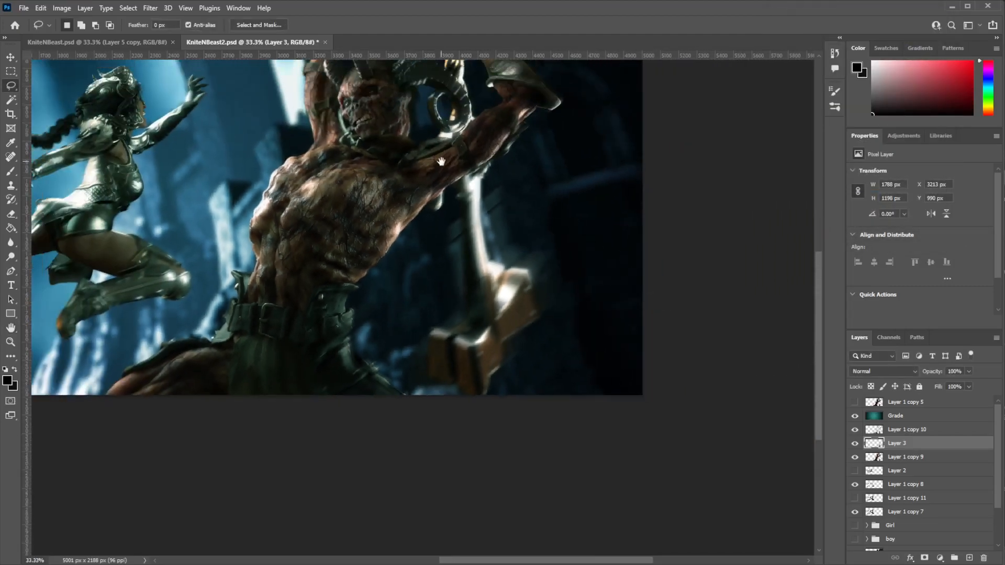
drag(441, 161, 406, 217)
right_click(473, 210)
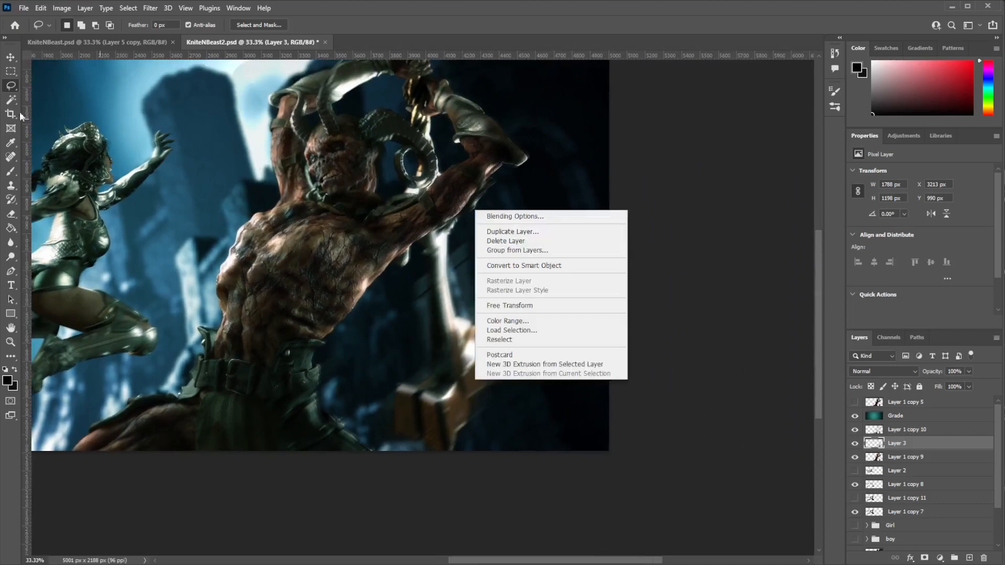
click(13, 173)
right_click(565, 206)
click(674, 233)
mouse_move(457, 227)
mouse_down()
mouse_move(480, 250)
mouse_move(464, 253)
mouse_move(475, 288)
mouse_move(407, 269)
mouse_move(422, 348)
mouse_move(470, 275)
mouse_move(483, 283)
mouse_move(444, 442)
mouse_up()
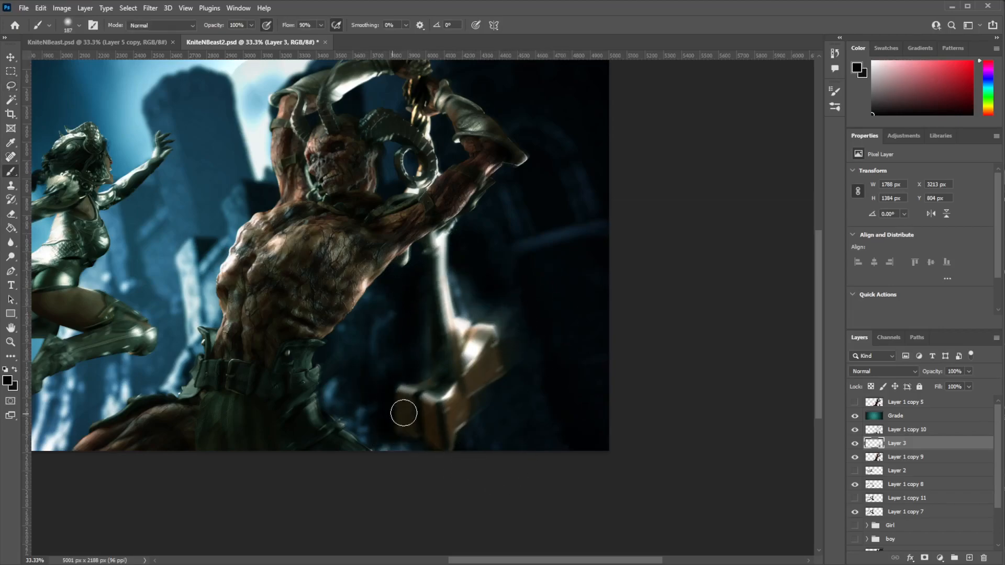
key(ctrl+z)
drag(511, 291, 500, 322)
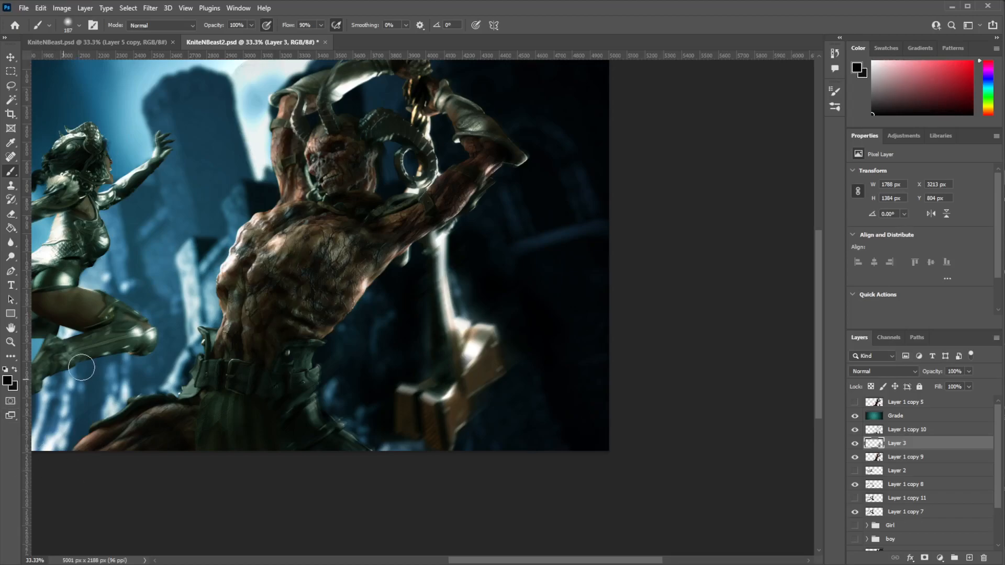
mouse_move(349, 278)
mouse_down()
mouse_move(425, 274)
mouse_move(607, 314)
mouse_up()
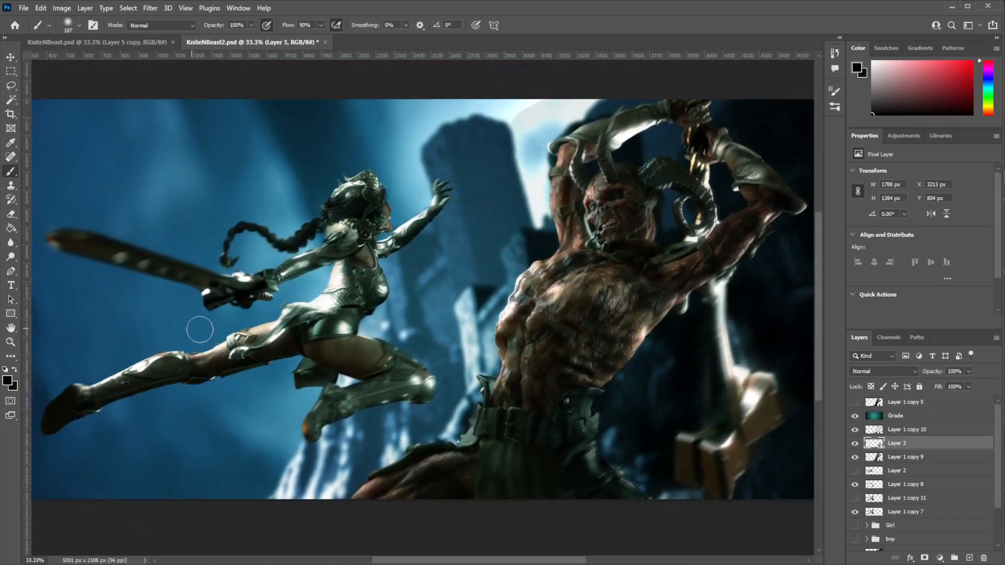